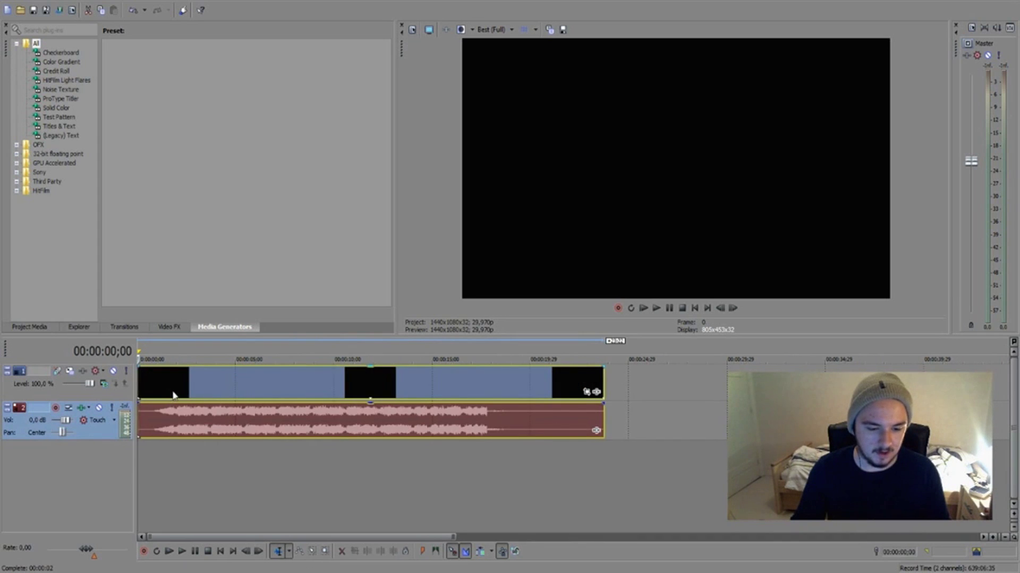
Step: Play the opening of the timeline and split the video and audio events at 00:00:05;12
scroll(174, 394, up, 3)
key(space)
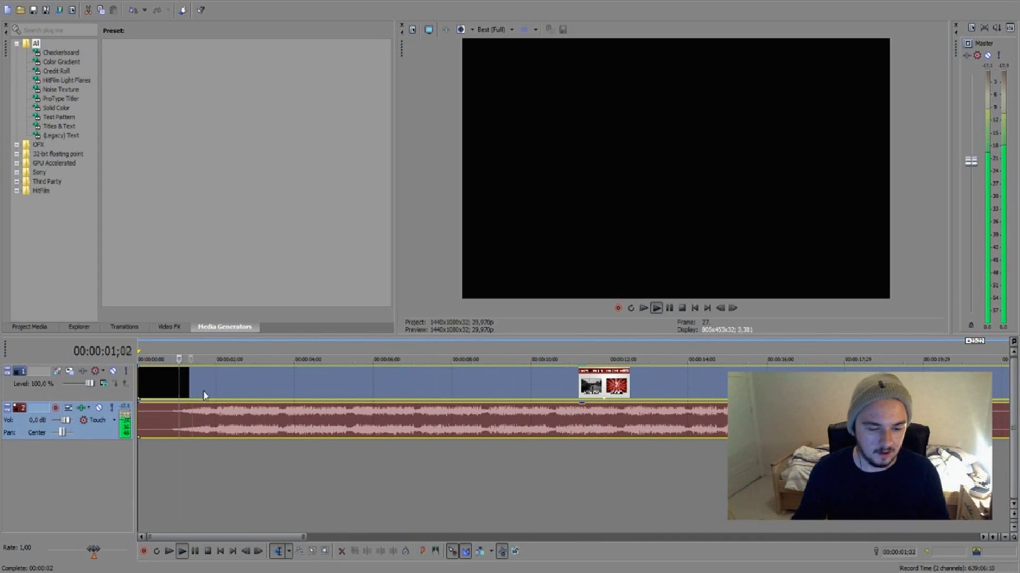
key(space)
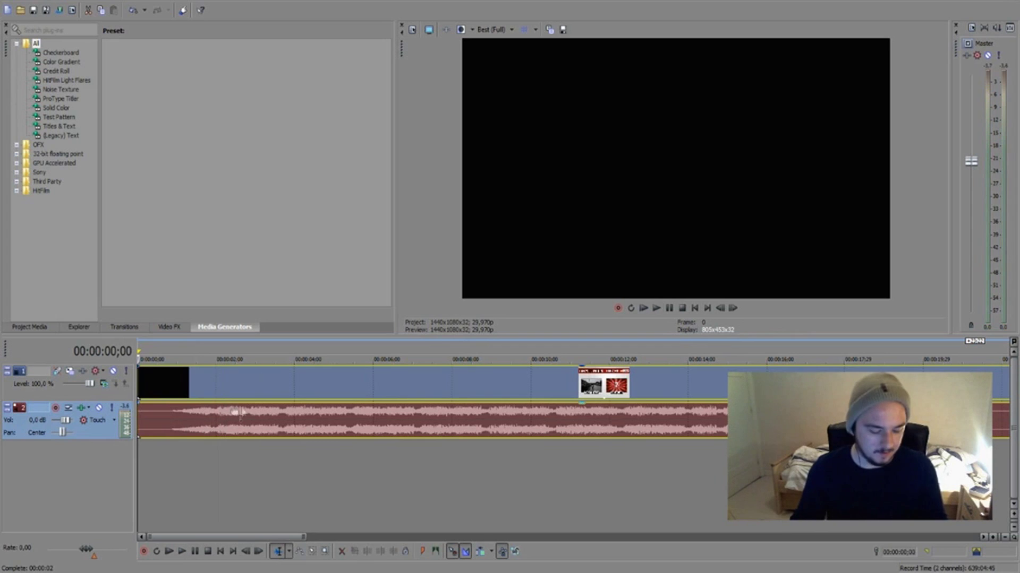
key(s)
scroll(311, 402, down, 2)
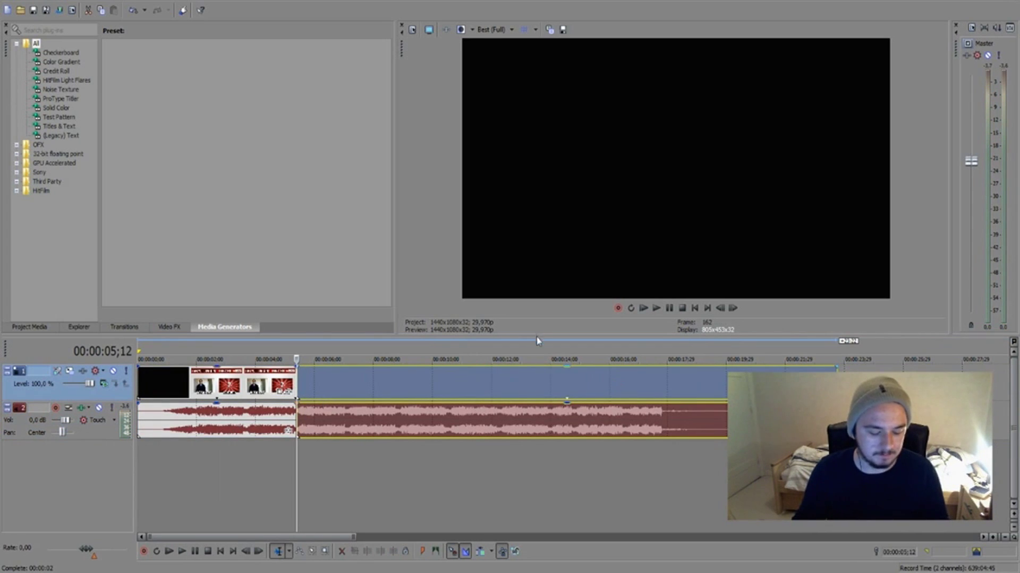
Step: Lower the first audio segment's gain to about -9.6 dB and play across the split to compare loudness
click(681, 308)
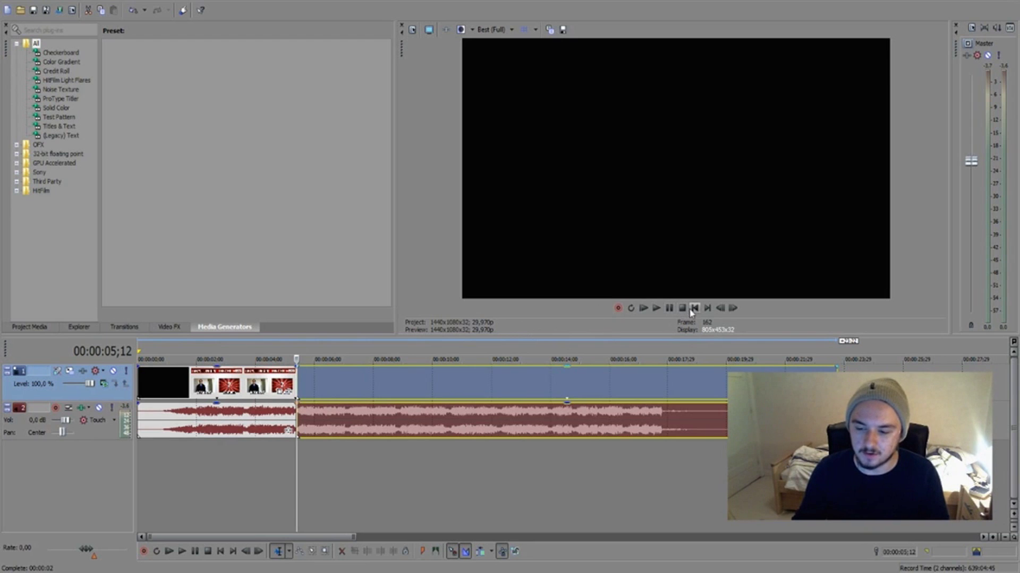
click(158, 409)
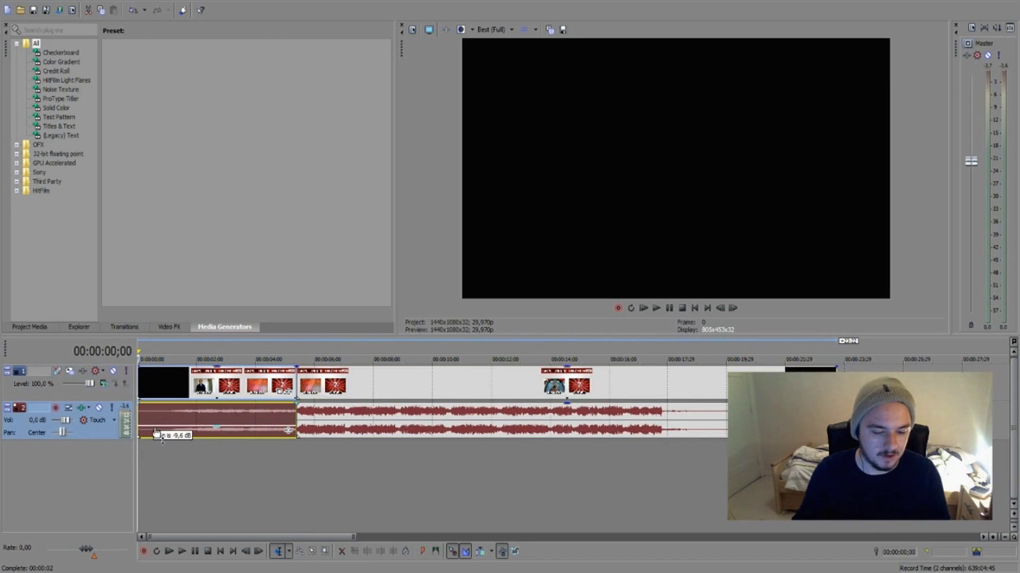
click(656, 308)
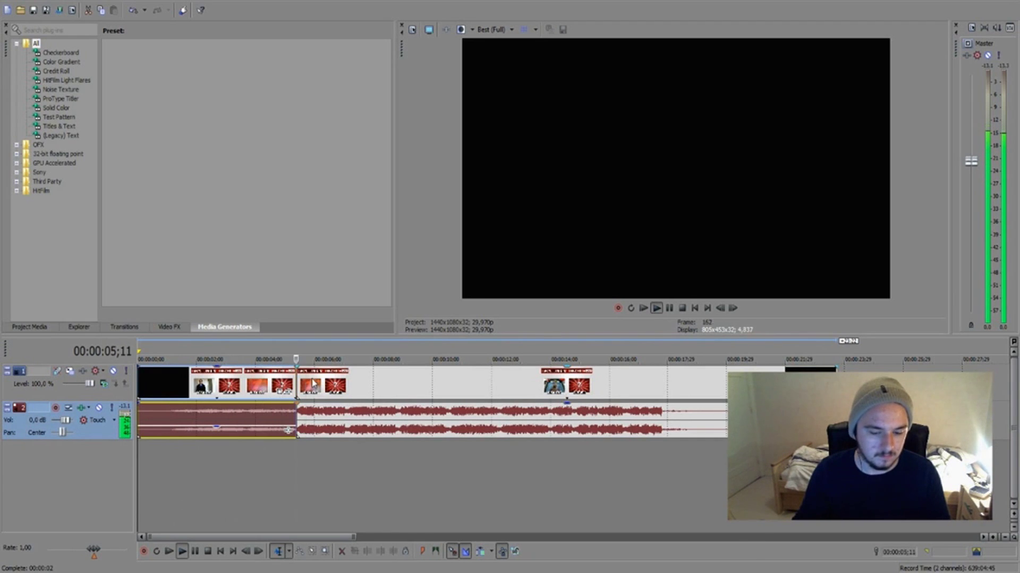
key(space)
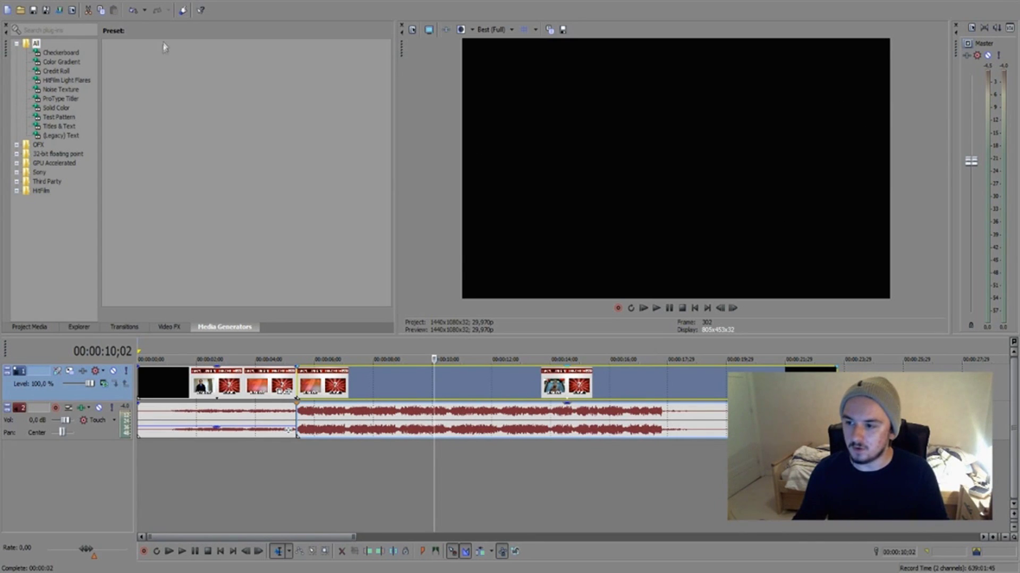
key(space)
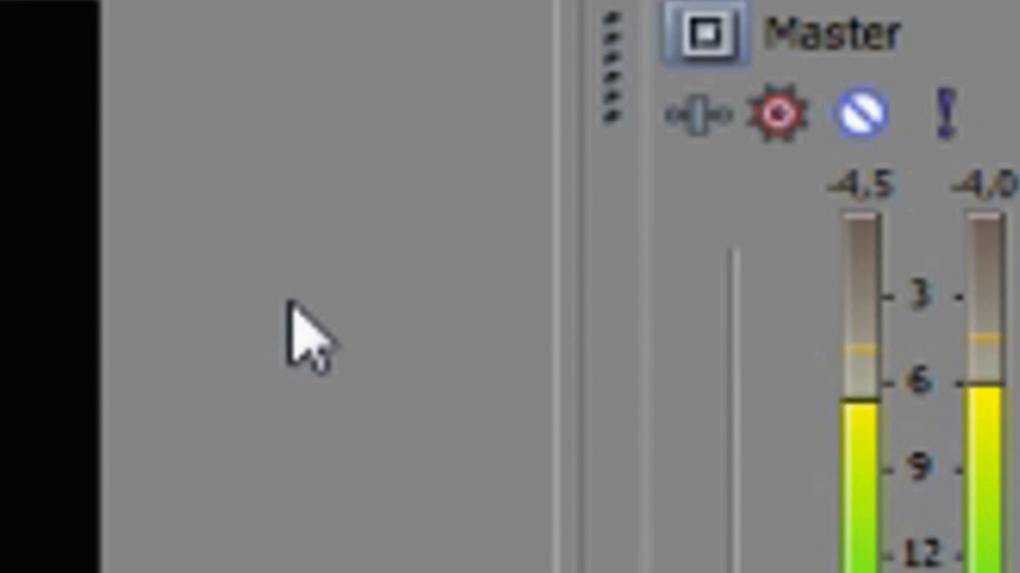
key(space)
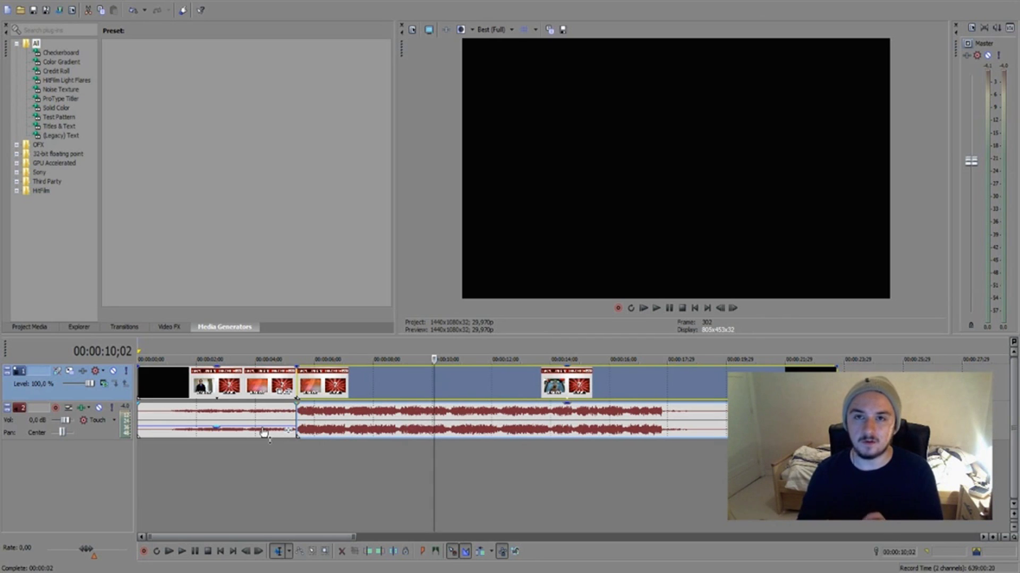
Step: Lower the first audio segment's gain further and play the project from the start
drag(264, 433, 266, 417)
key(Home)
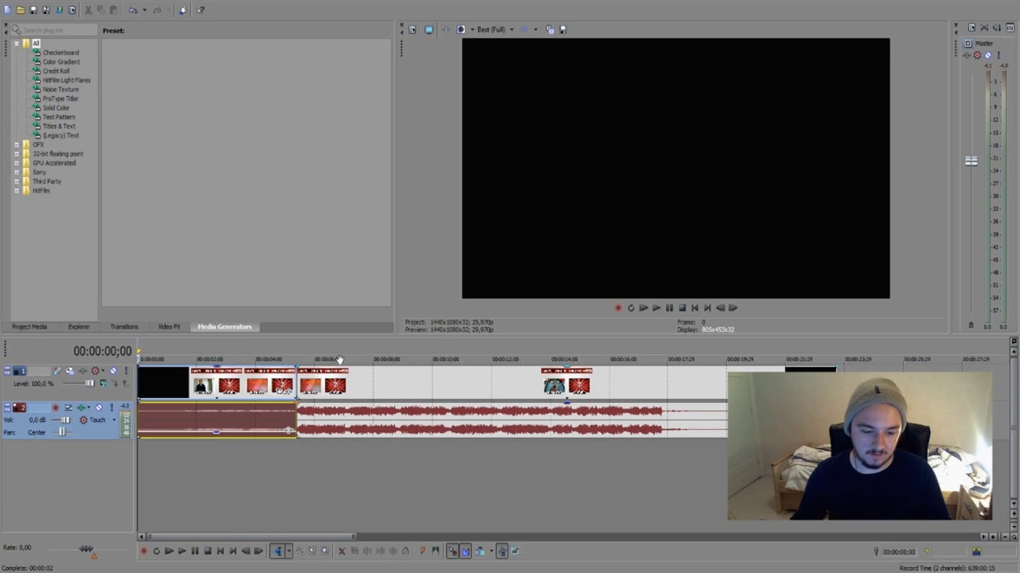
key(space)
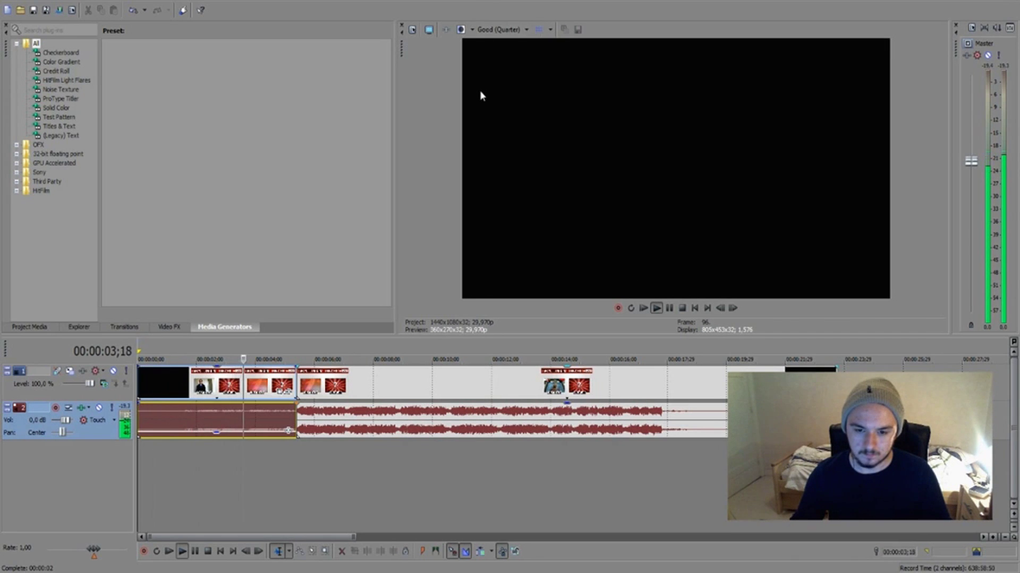
key(space)
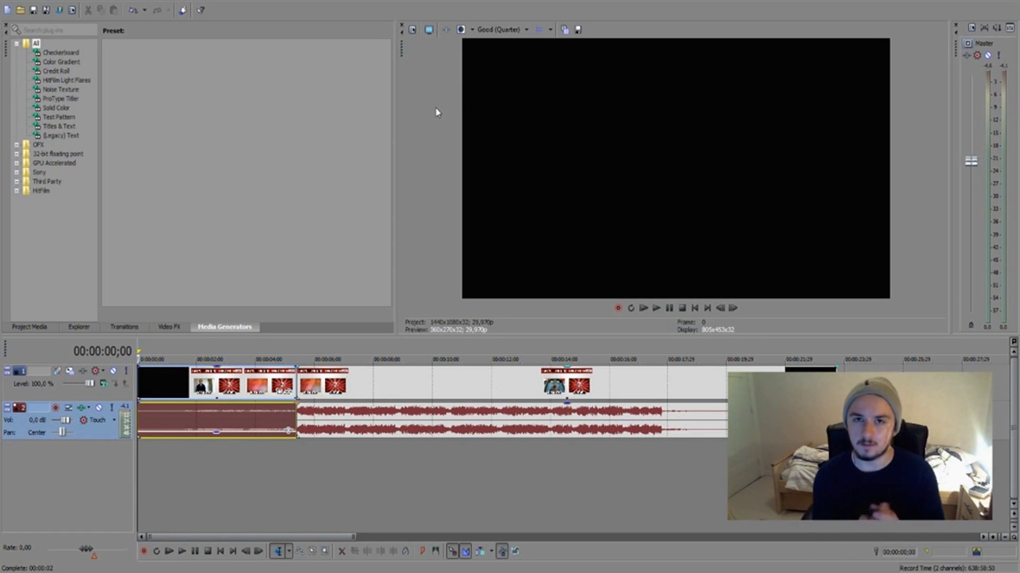
Step: Raise the first audio segment's gain back to its original level and select the second audio segment
drag(345, 409, 366, 410)
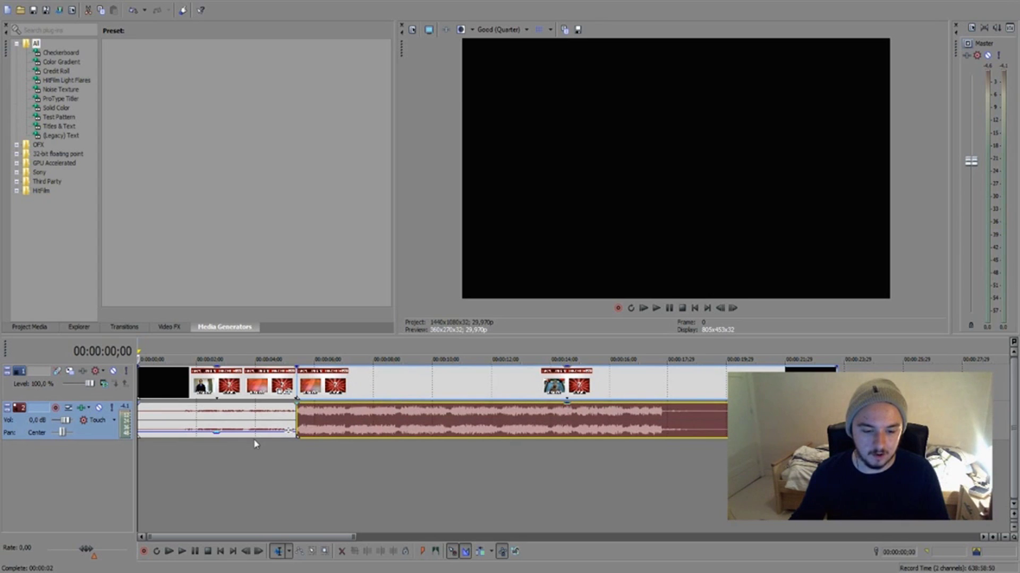
drag(250, 408, 255, 414)
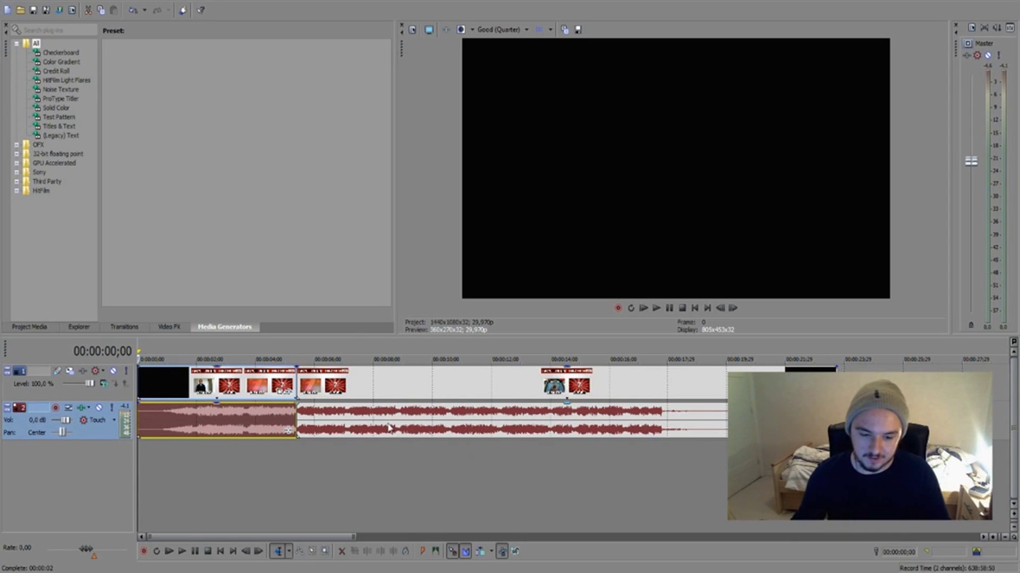
drag(382, 413, 390, 413)
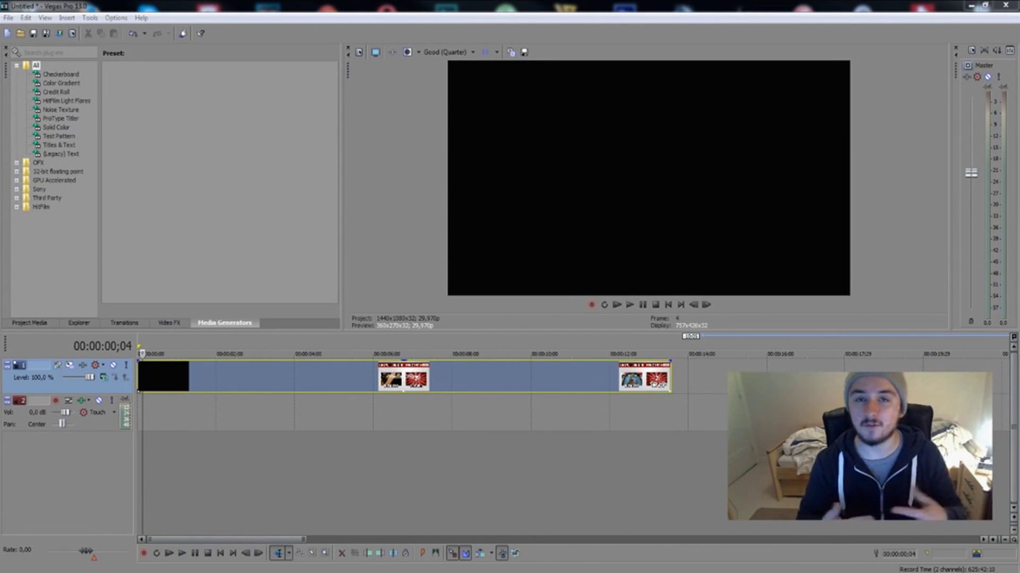
Step: Play the end-screen video clip from 00:00:03;11 to review its motion
click(269, 377)
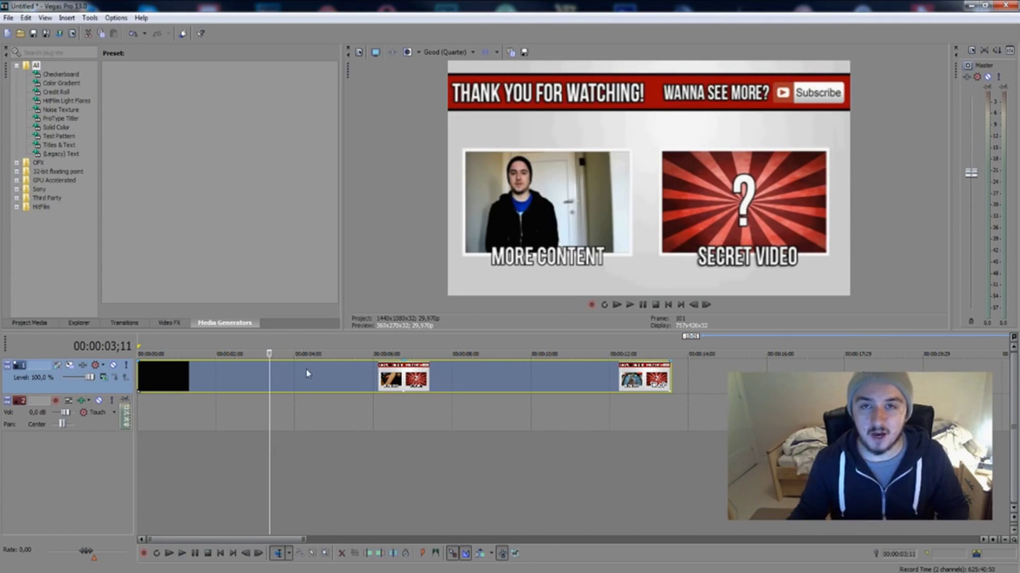
key(space)
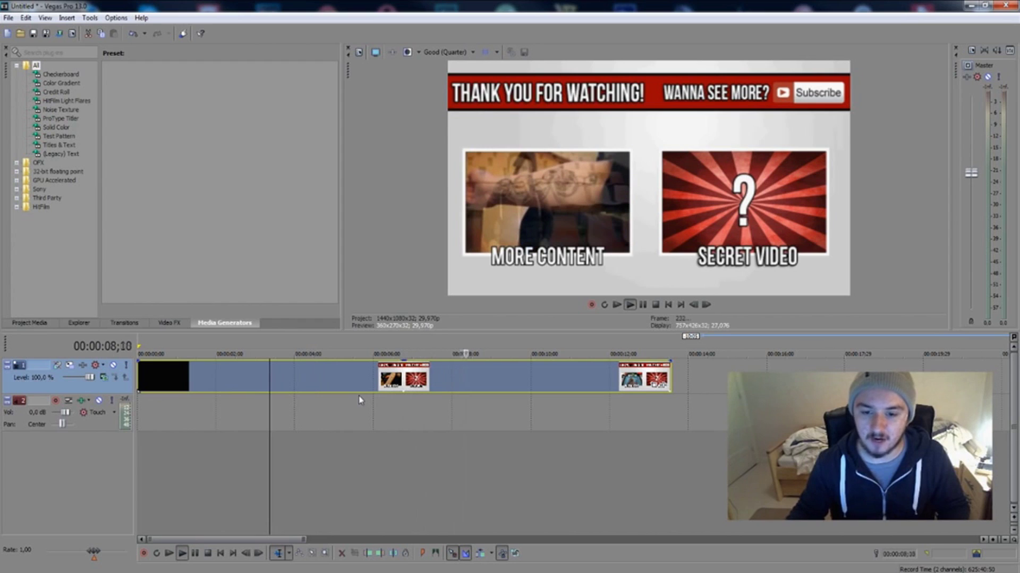
key(space)
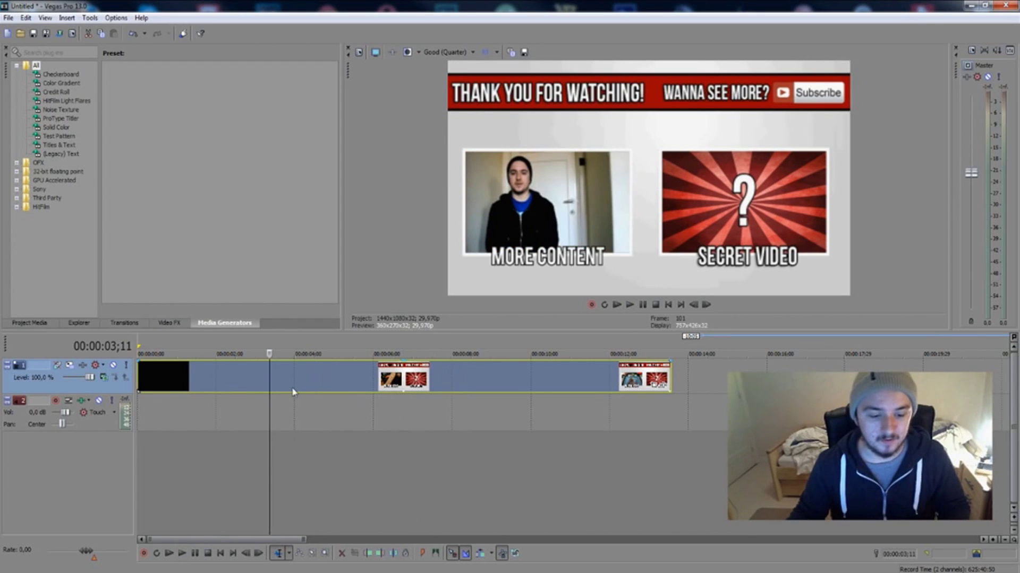
Step: Find the frame to freeze in the end-screen clip and split the clip at 00:00:05;10
scroll(297, 388, up, 2)
click(383, 374)
click(425, 376)
click(409, 378)
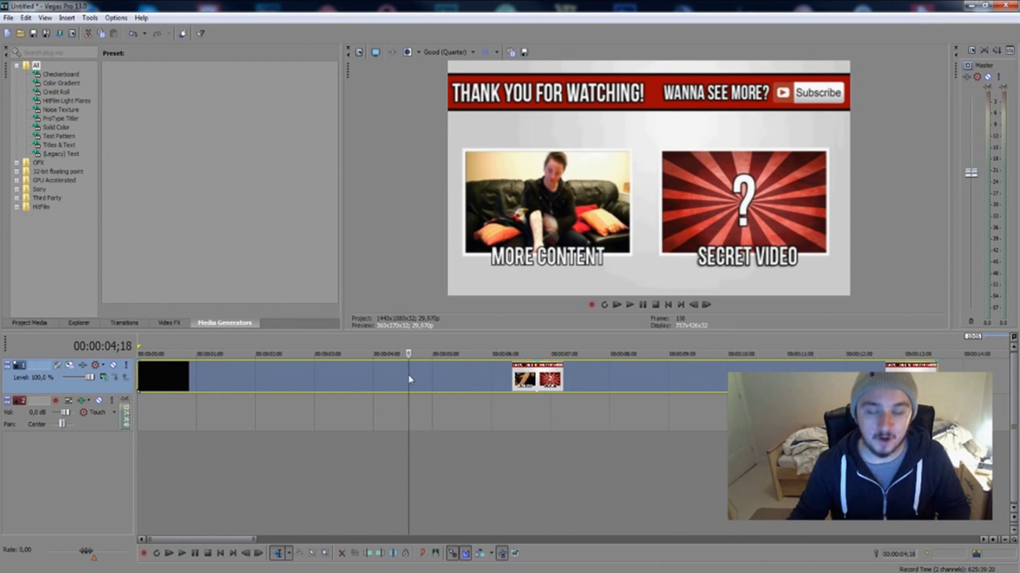
click(452, 377)
key(s)
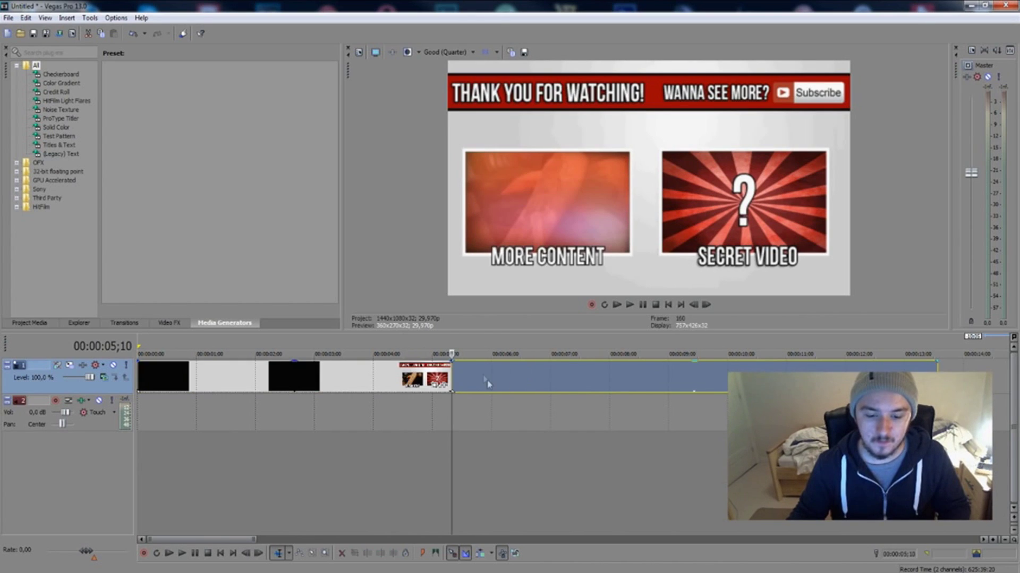
Step: Add a velocity envelope to the second video segment and set its velocity at the split to 0%
scroll(458, 379, up, 5)
key(End)
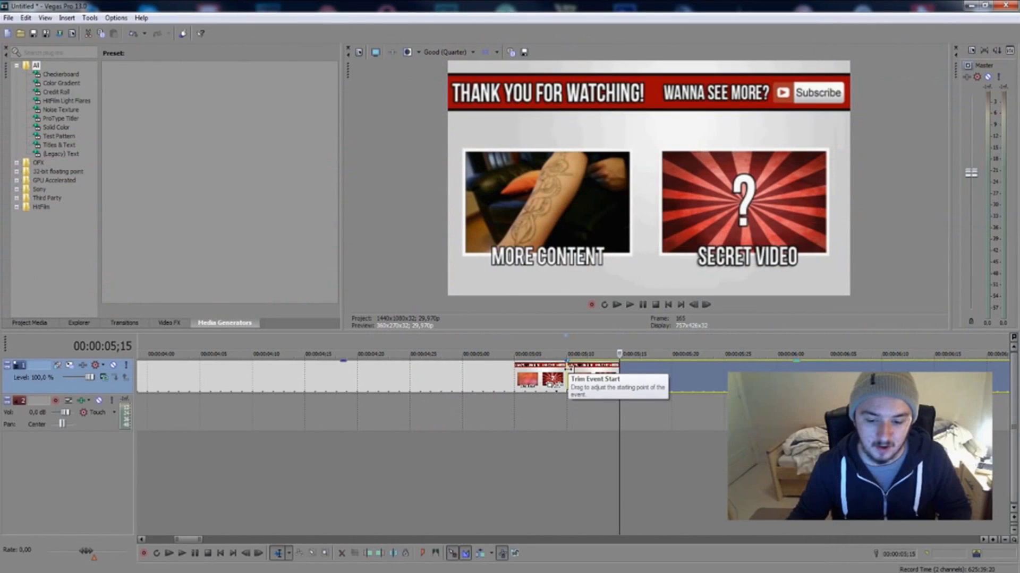
right_click(407, 191)
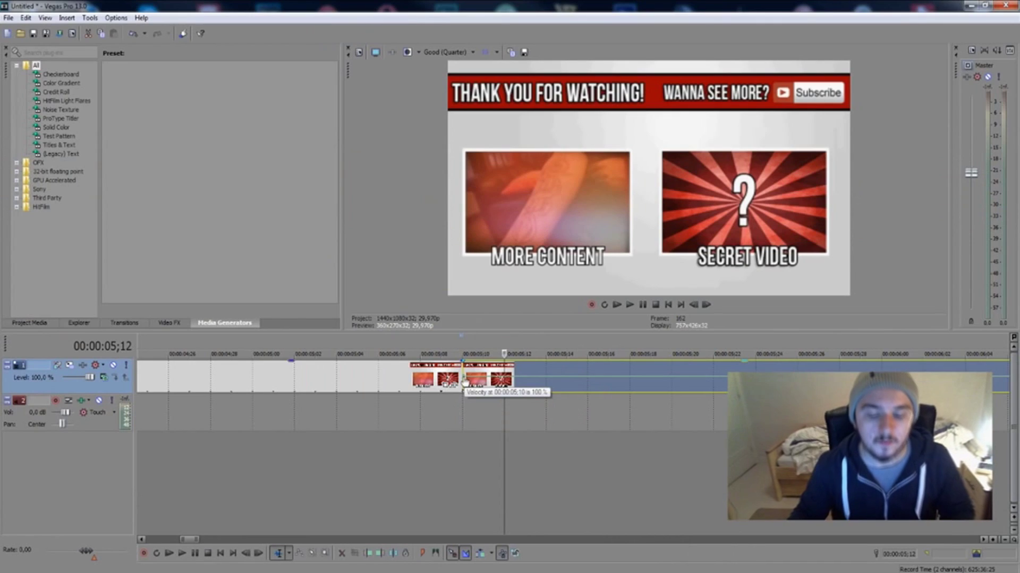
right_click(378, 363)
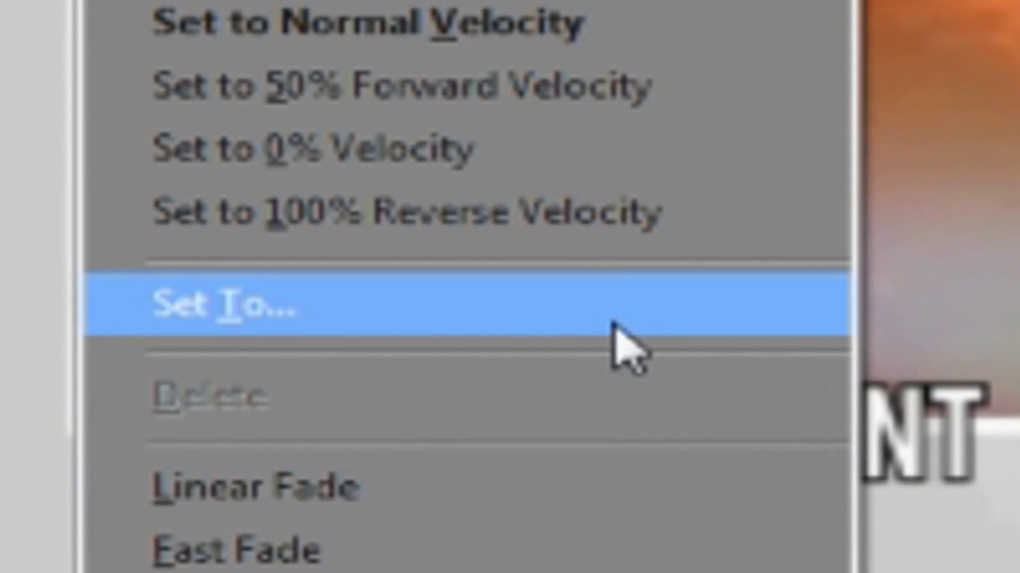
click(614, 325)
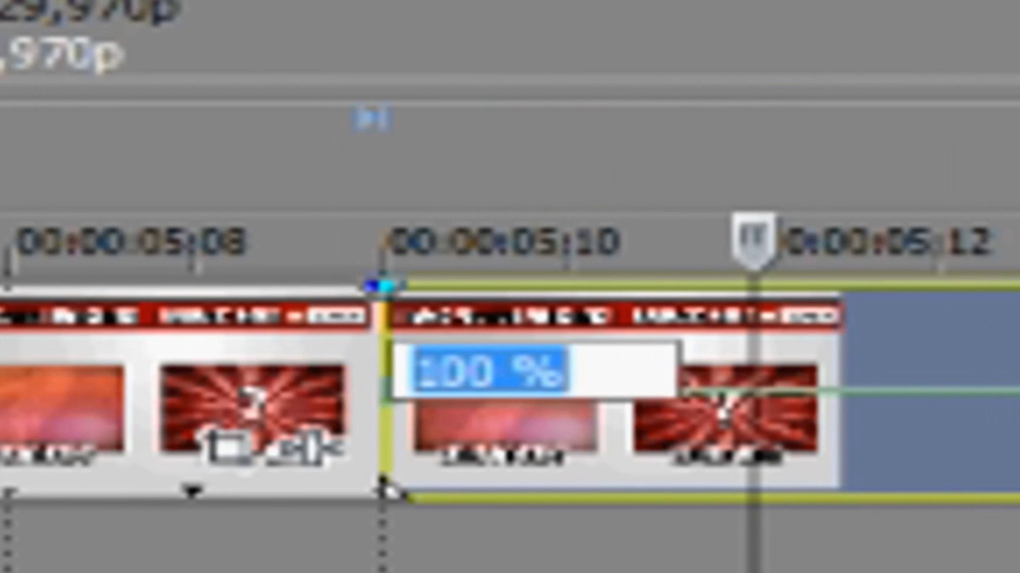
text(0)
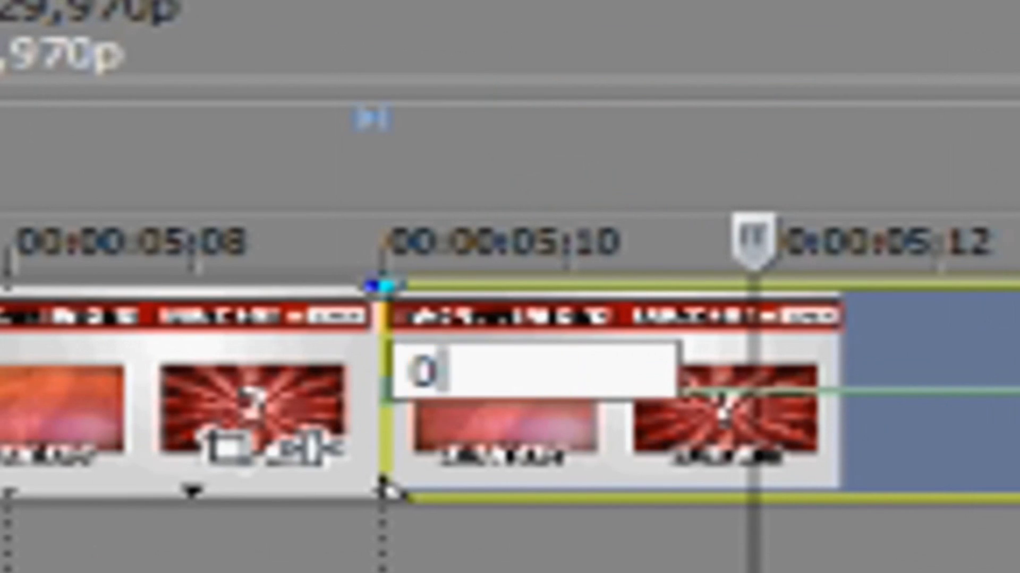
key(Return)
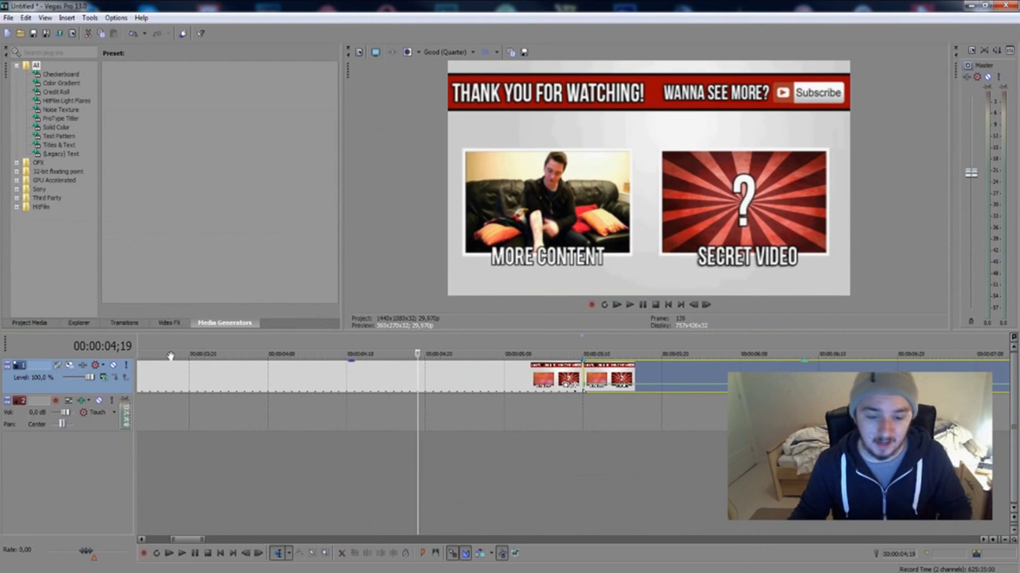
Step: Play the video from before the split through the second segment to check the freeze frame
click(229, 354)
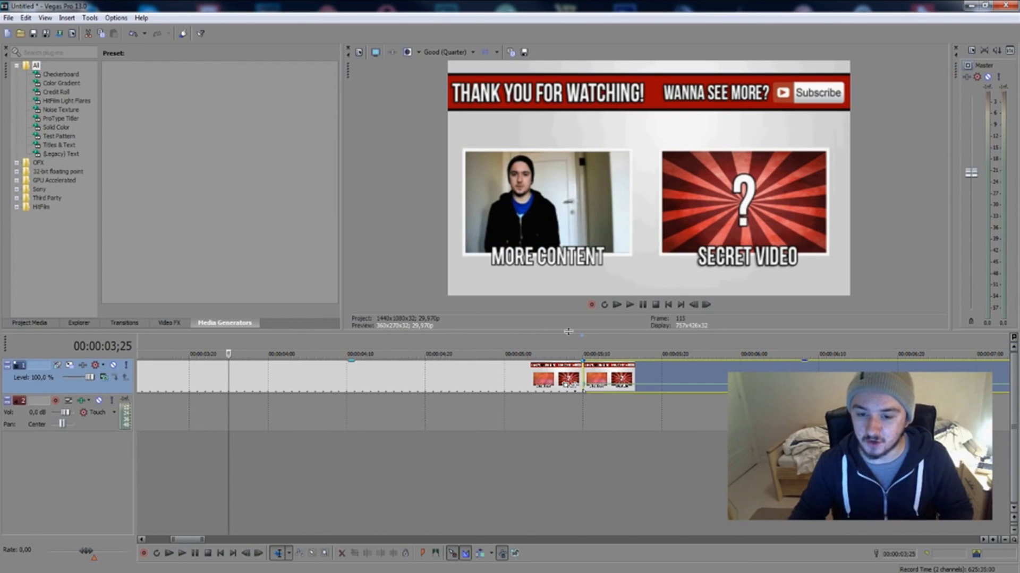
click(424, 339)
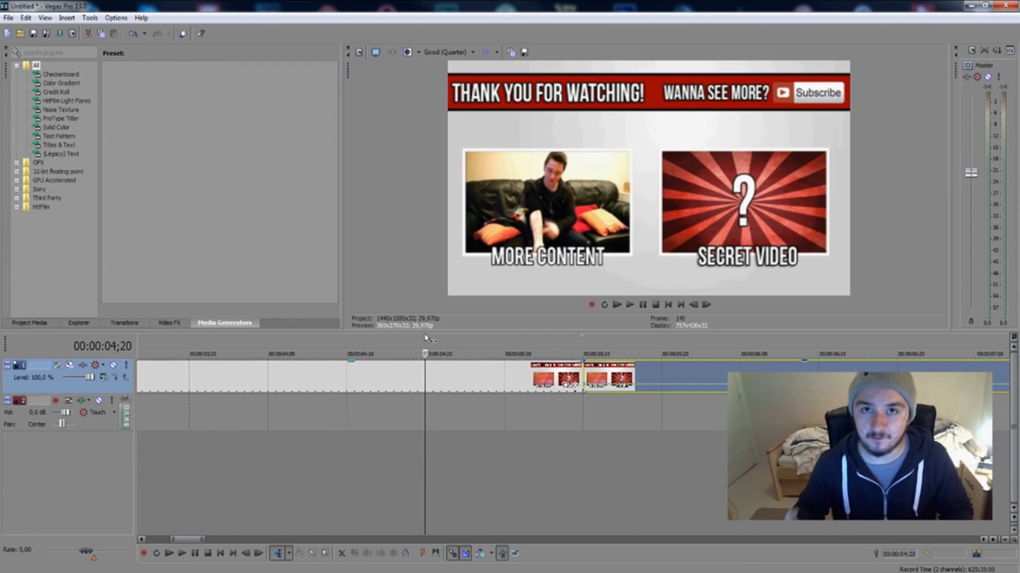
key(space)
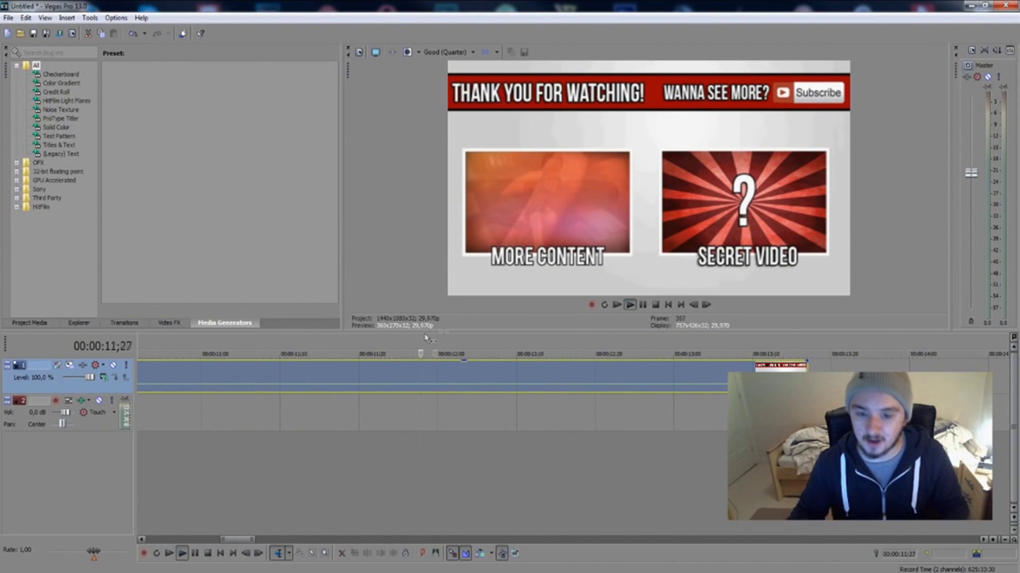
key(space)
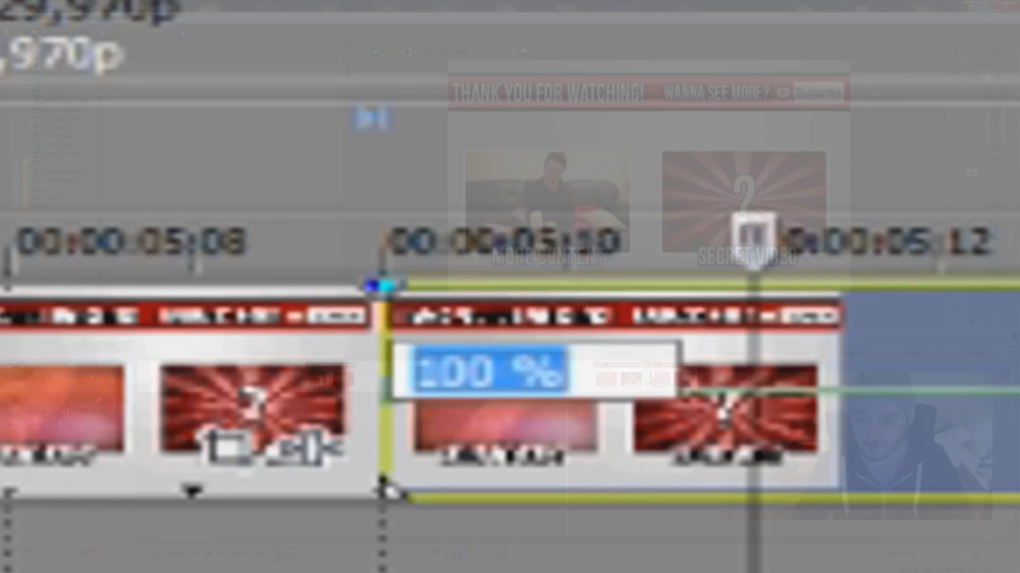
text(0)
key(Return)
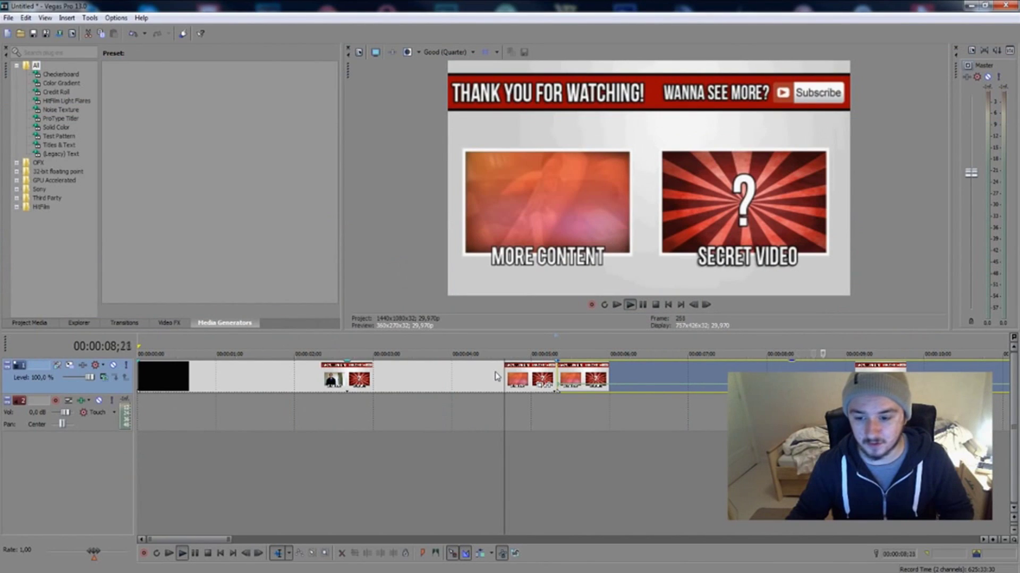
key(space)
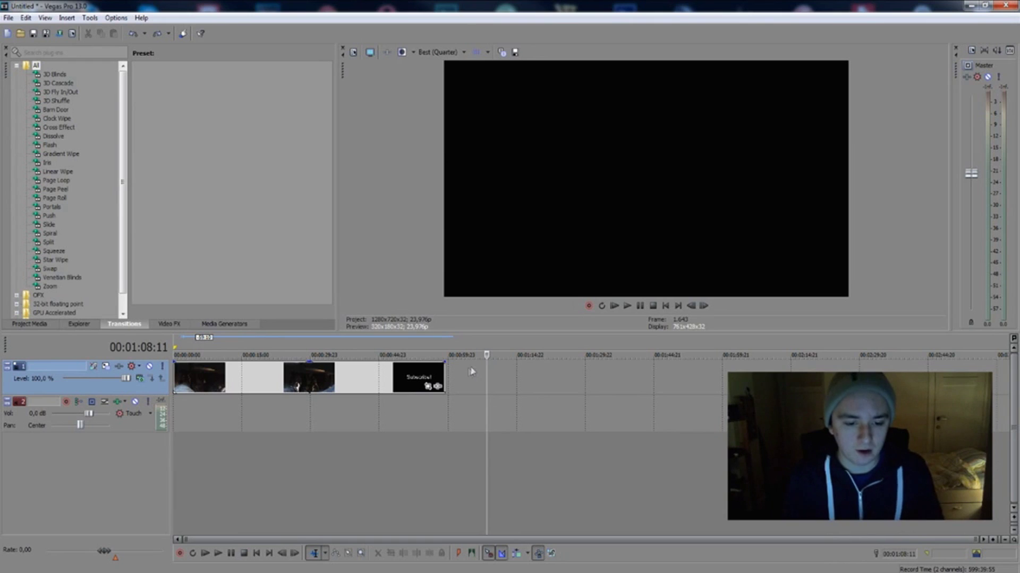
Step: Split the video clip at 00:00:10:02 and at 00:00:34:03
click(219, 378)
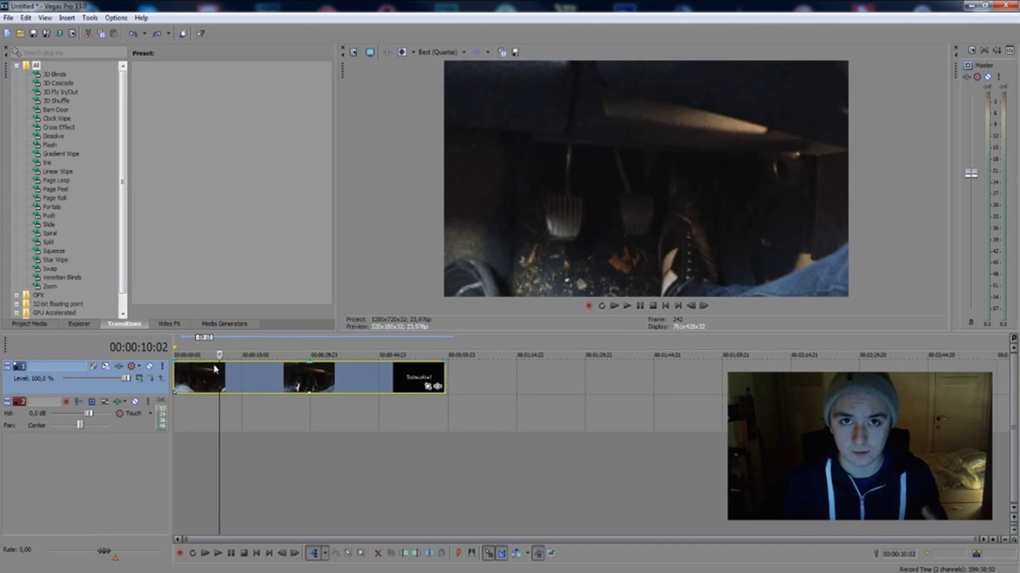
scroll(309, 389, up, 1)
scroll(310, 389, up, 2)
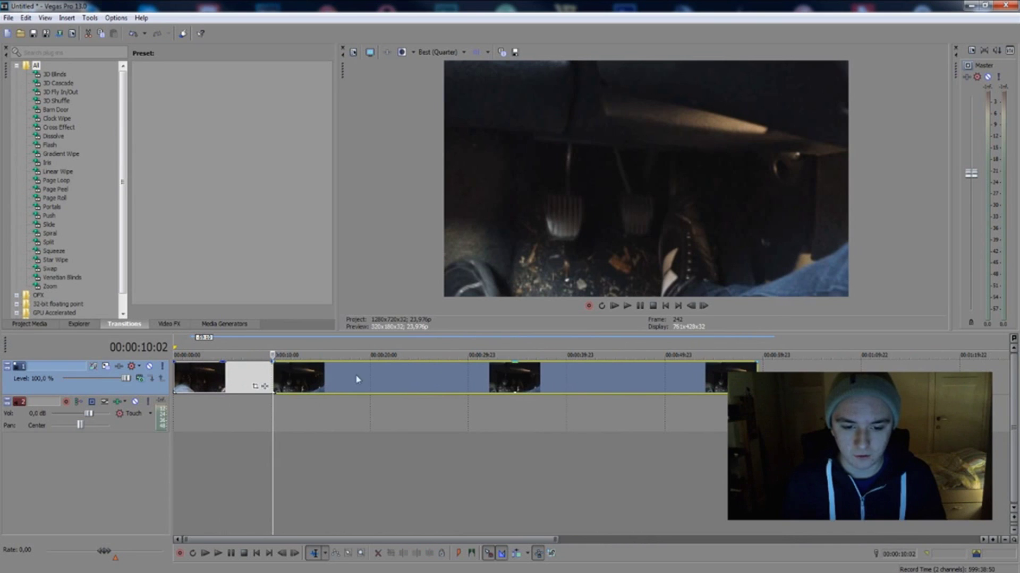
click(509, 379)
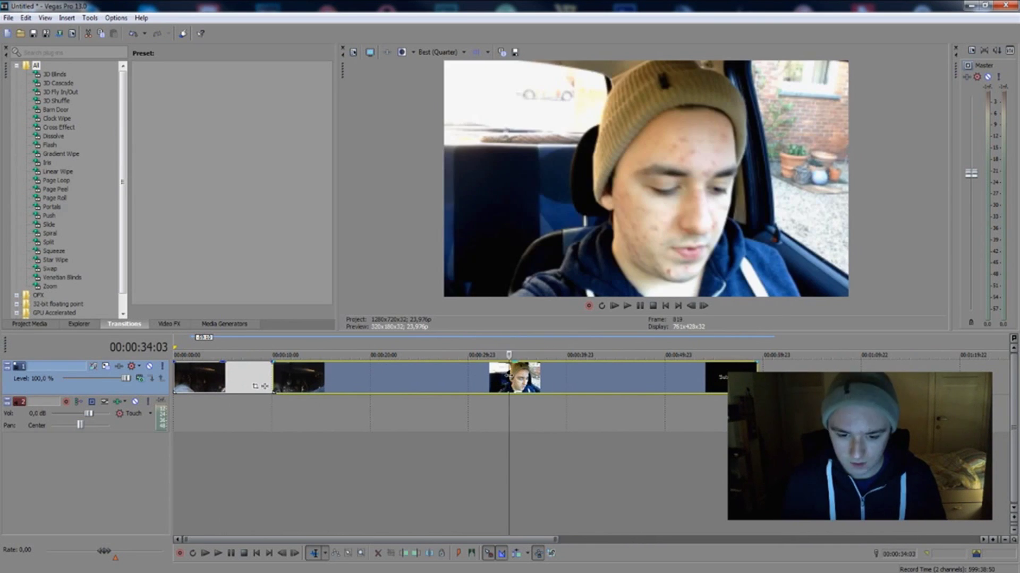
Step: Delete the segment between the two splits and move the last segment back against the first to close the gap
click(353, 382)
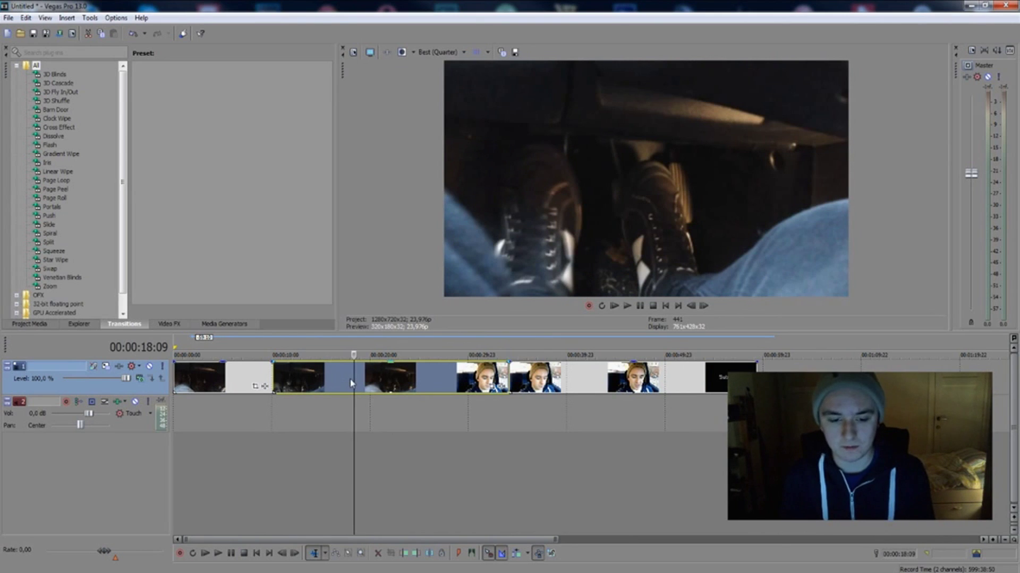
key(Delete)
drag(527, 375, 301, 372)
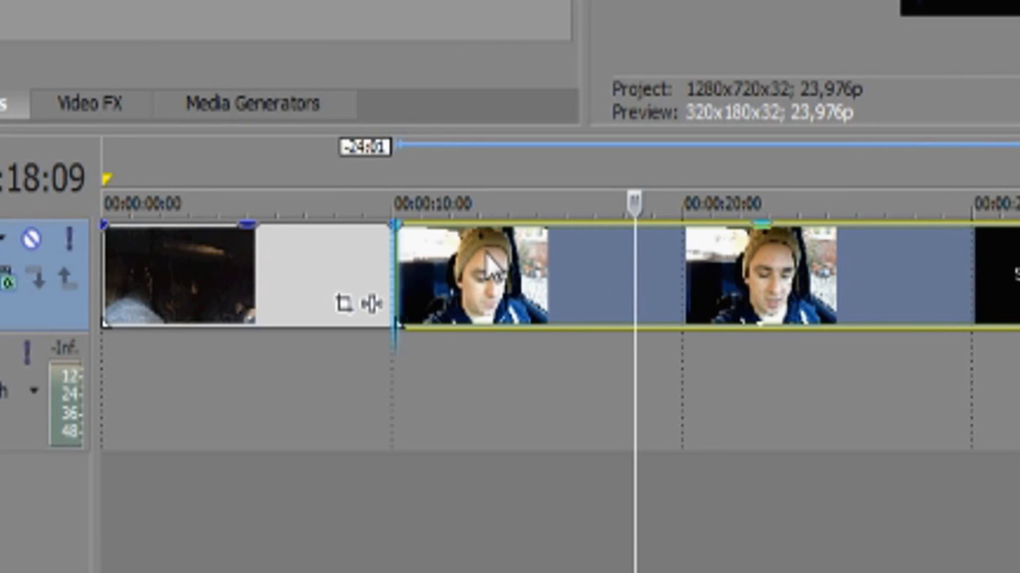
Step: Try the Slide transition with the "Slide In, Top-Left Corner" preset at the cut between the two segments, moving its settings window clear of the timeline
click(239, 342)
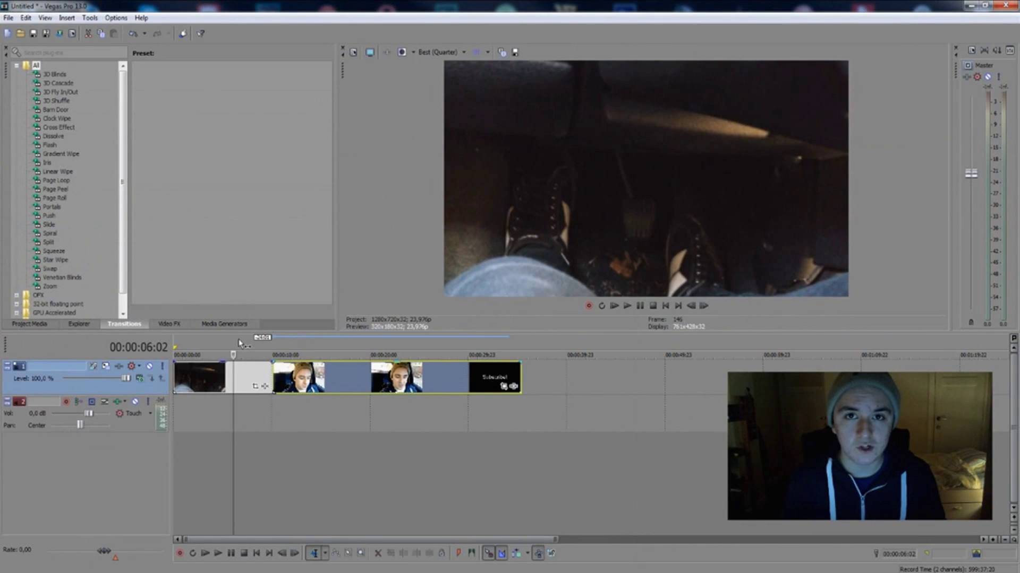
scroll(242, 342, up, 5)
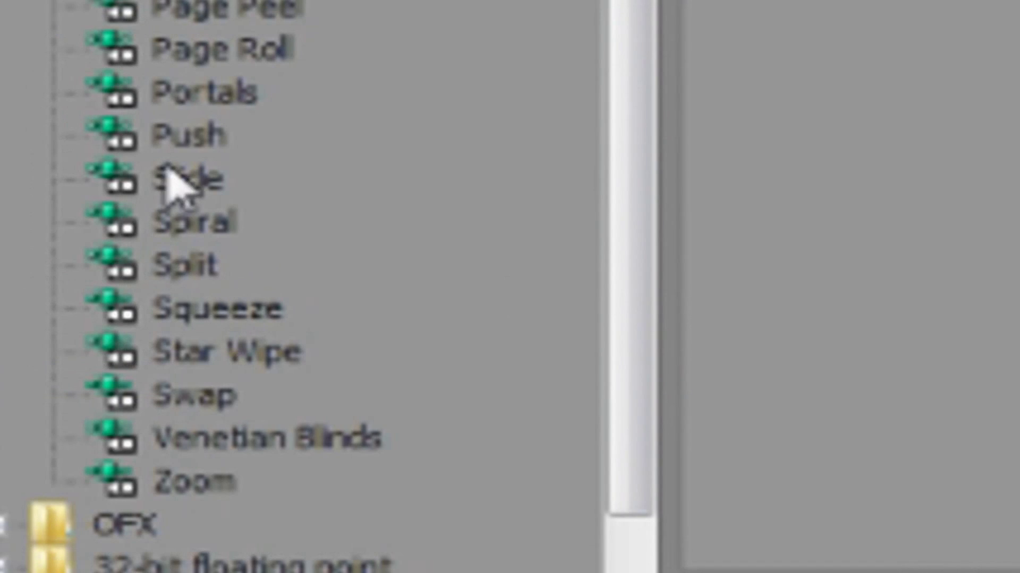
click(53, 225)
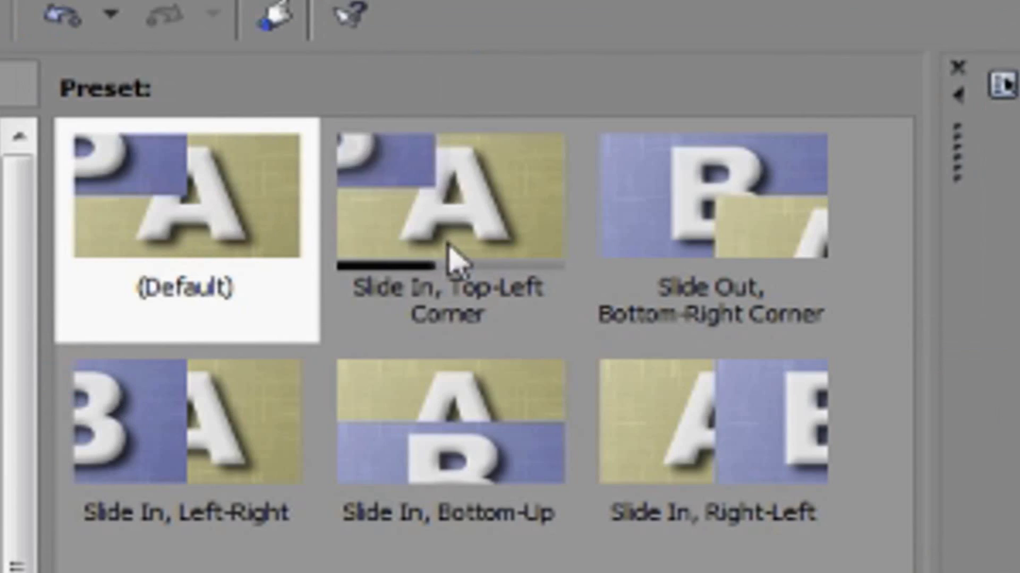
drag(515, 316, 560, 369)
drag(245, 123, 473, 377)
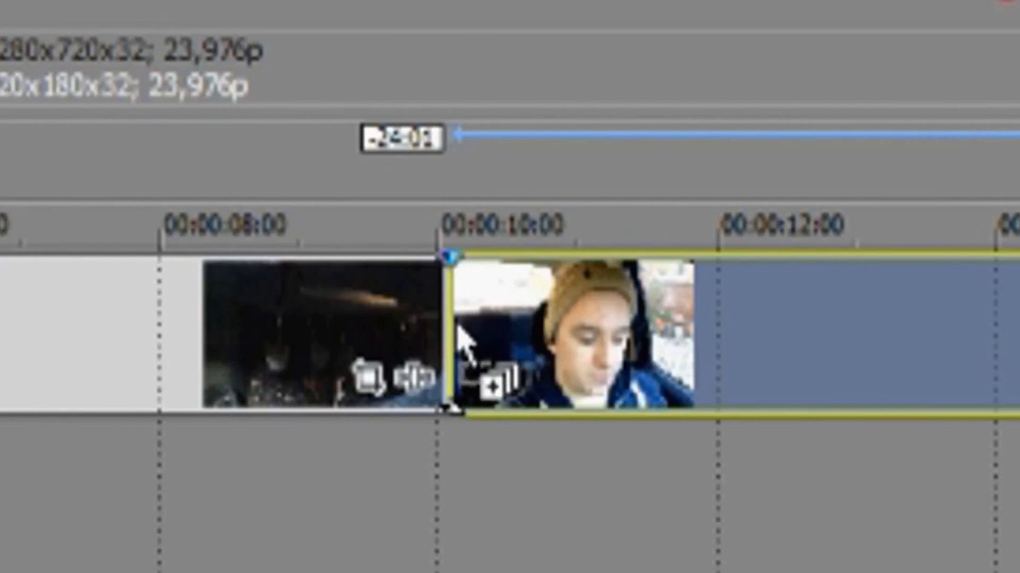
drag(458, 326, 458, 326)
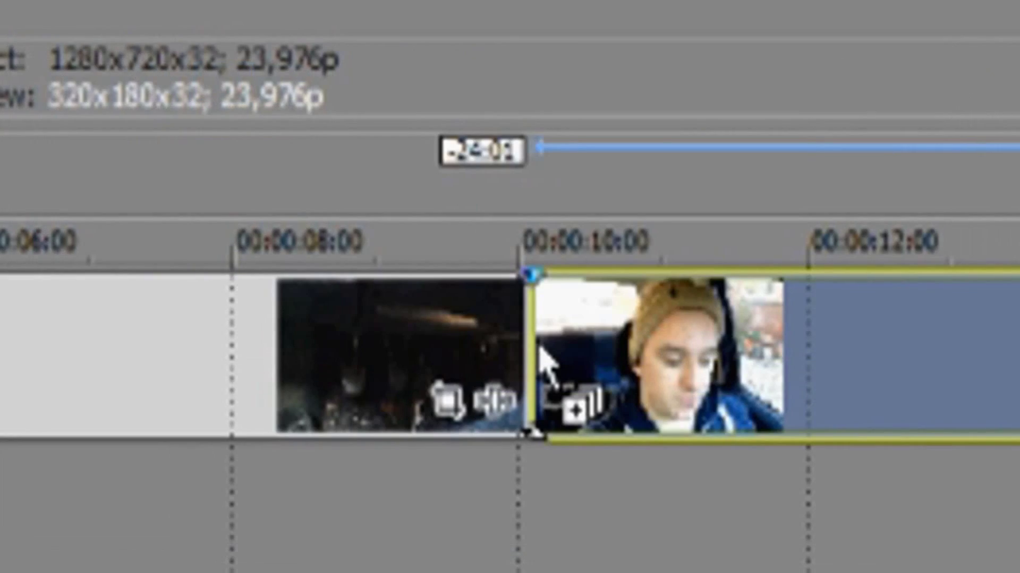
drag(542, 353, 541, 353)
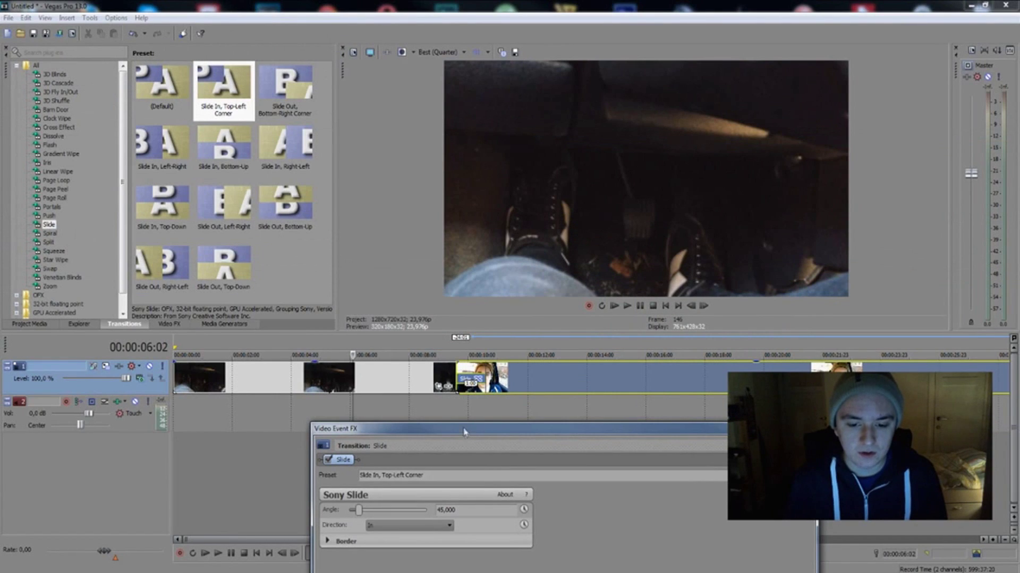
drag(463, 432, 395, 443)
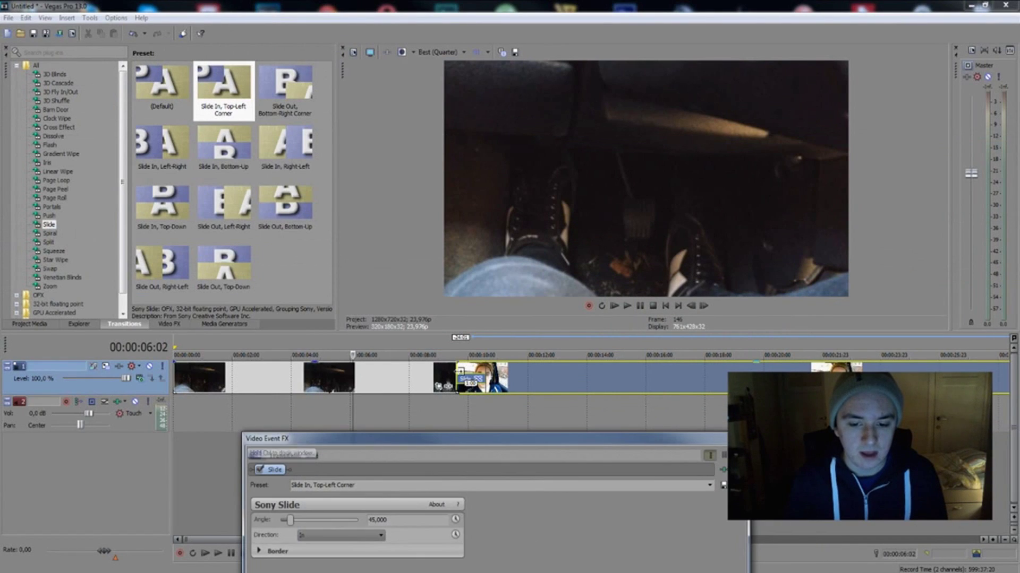
Step: Try different overlap lengths for the Slide transition between the two segments, ending at 1:00
click(468, 354)
scroll(563, 358, up, 3)
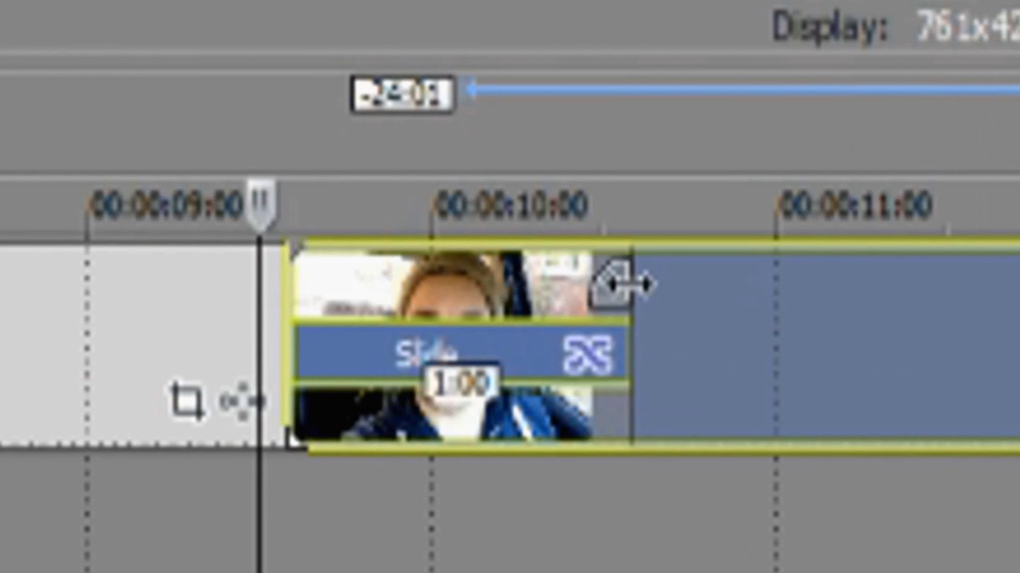
drag(632, 284, 1017, 287)
drag(725, 370, 613, 381)
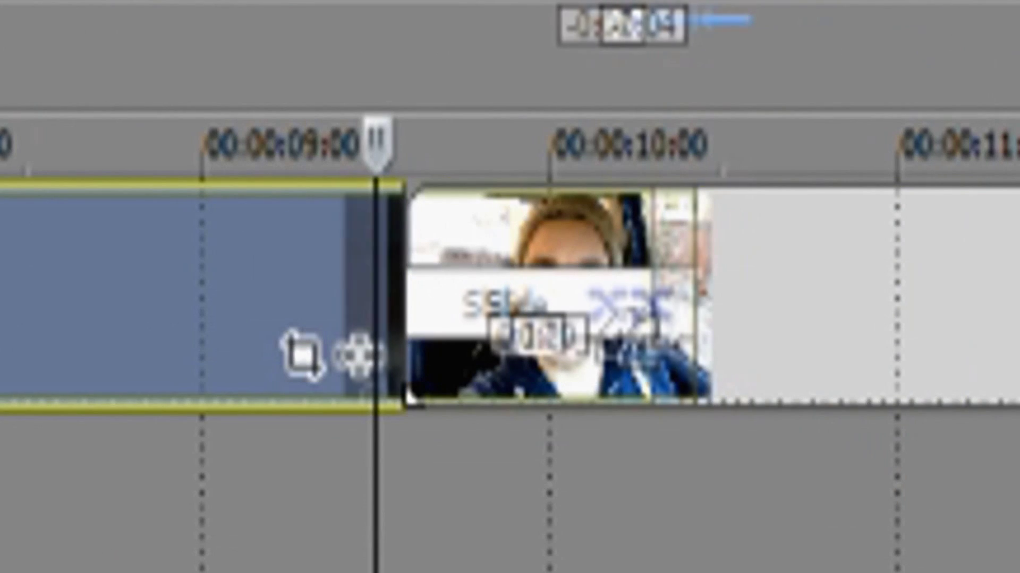
drag(629, 348, 610, 342)
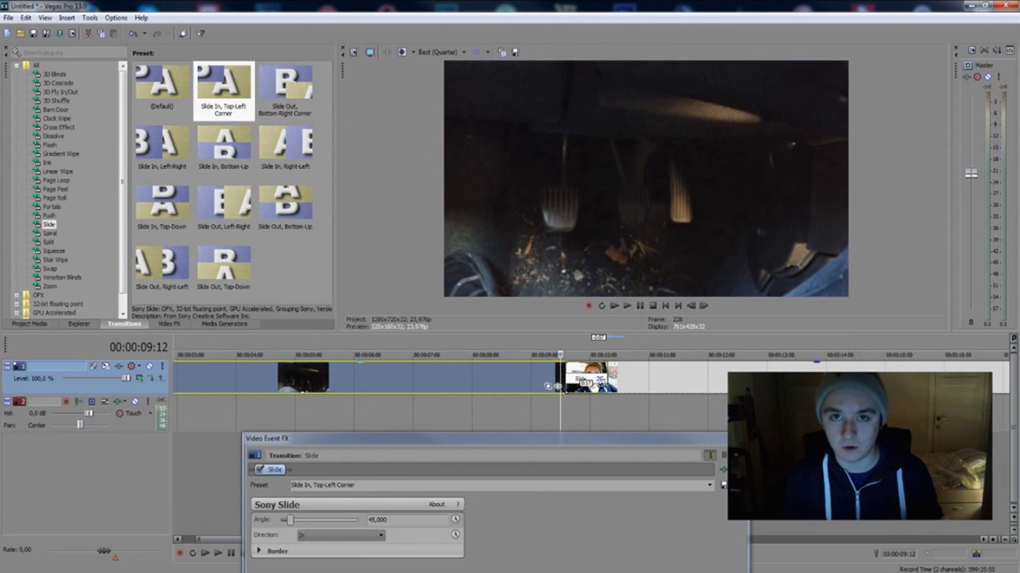
drag(616, 379, 624, 380)
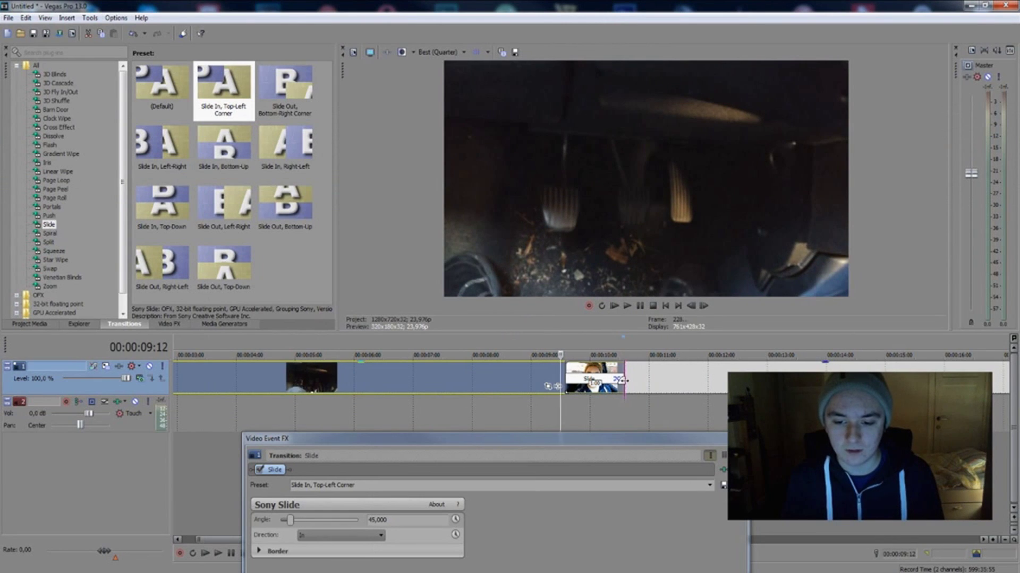
Step: Play from just before the Slide transition to preview the top-left slide-in
click(494, 342)
click(526, 343)
key(space)
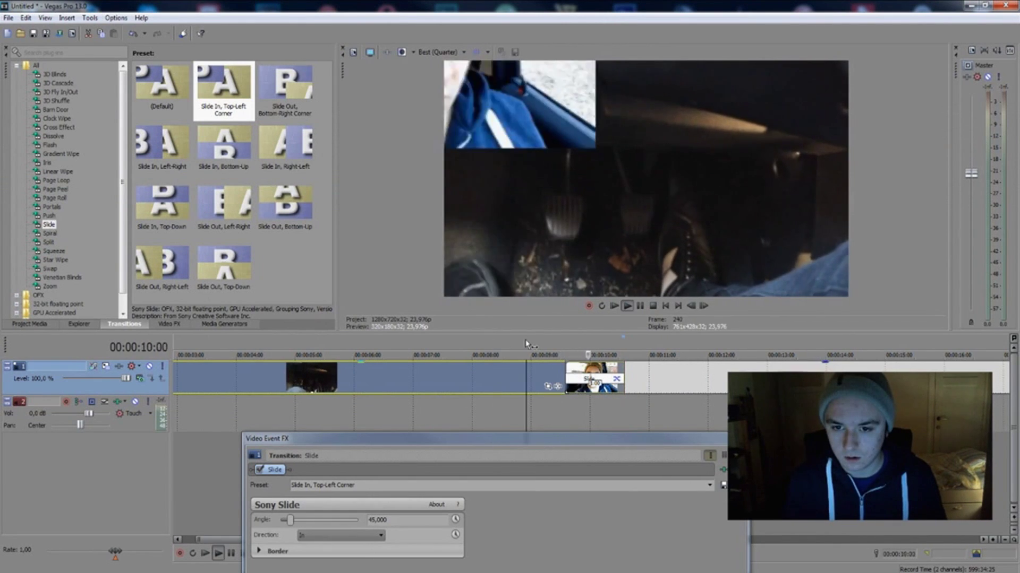
key(space)
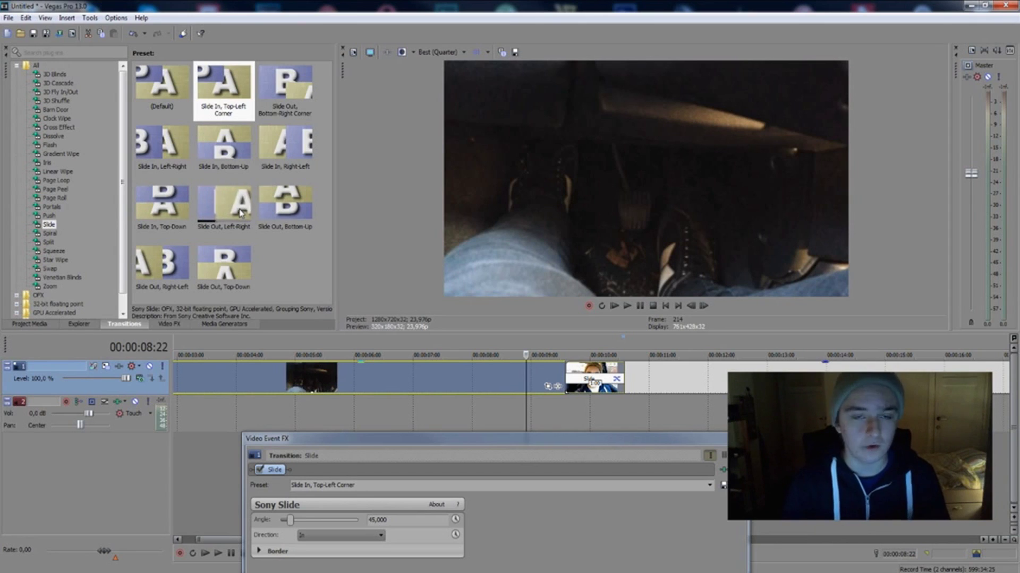
Step: Close the transition settings and undo the top-left Slide transition with its length changes
click(723, 436)
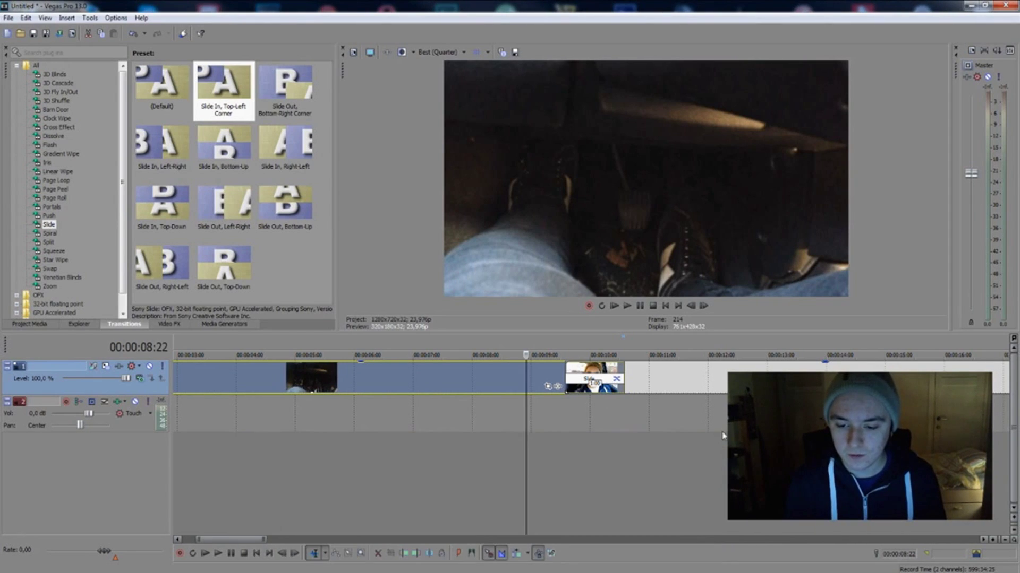
key(ctrl+z)
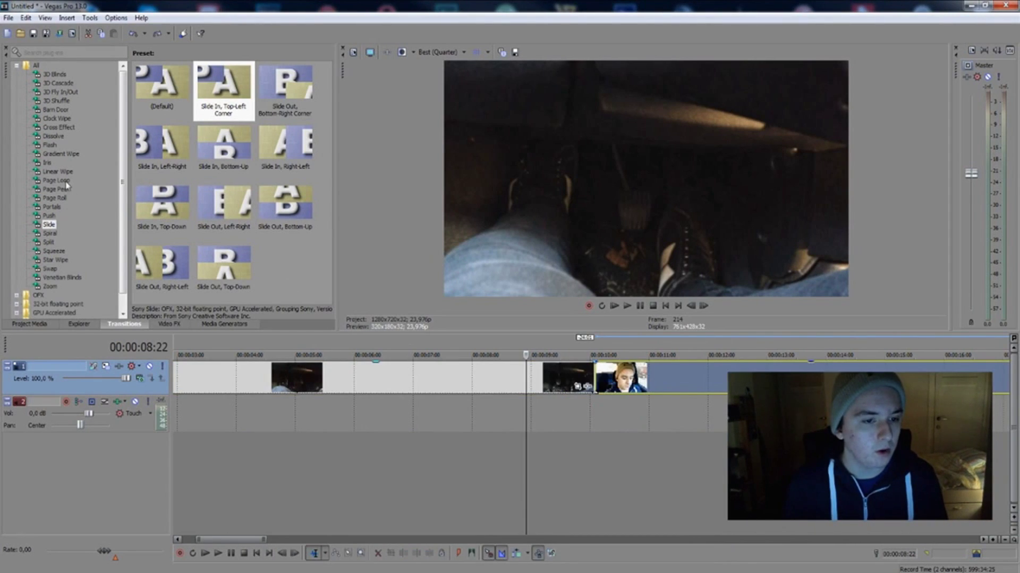
Step: Apply the Slide transition's "Slide In, Top-Down" preset at the cut between the two segments and play through it
click(164, 209)
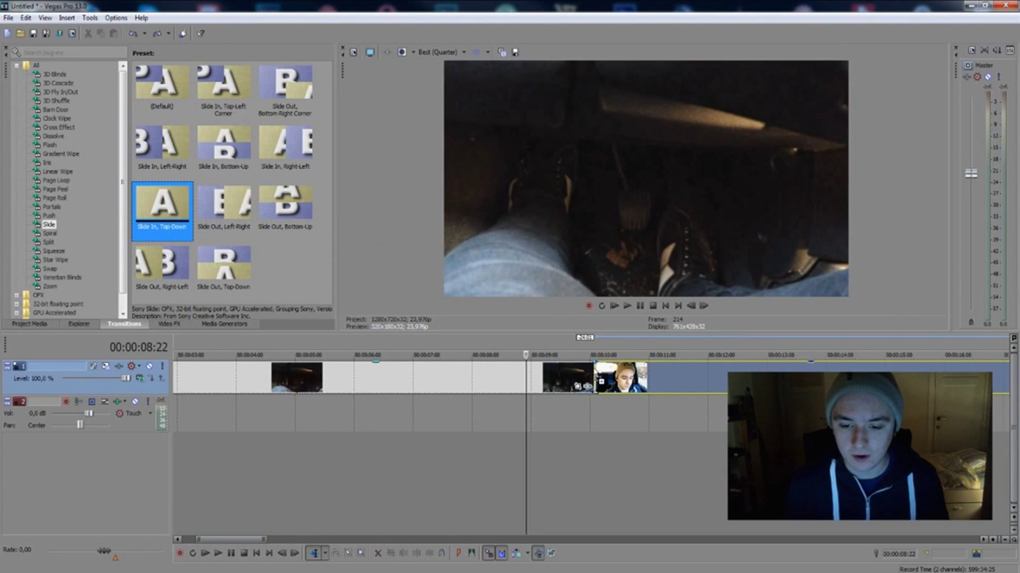
drag(164, 209, 616, 377)
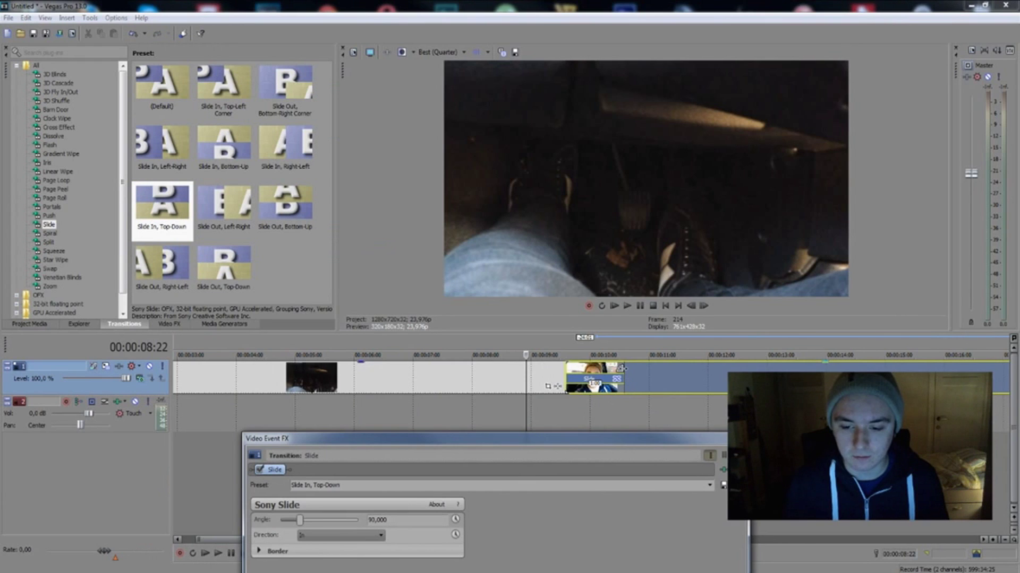
click(476, 342)
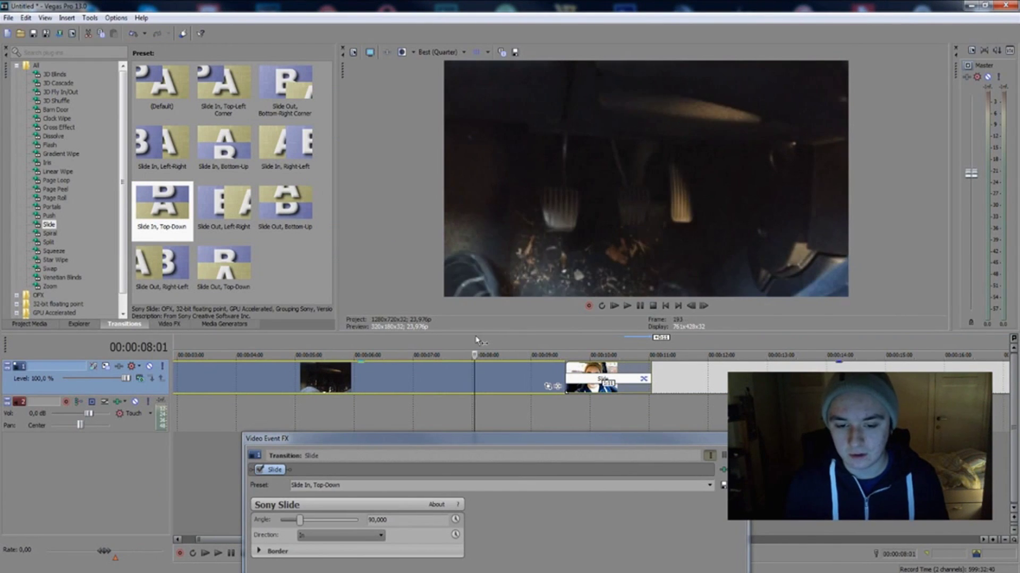
key(space)
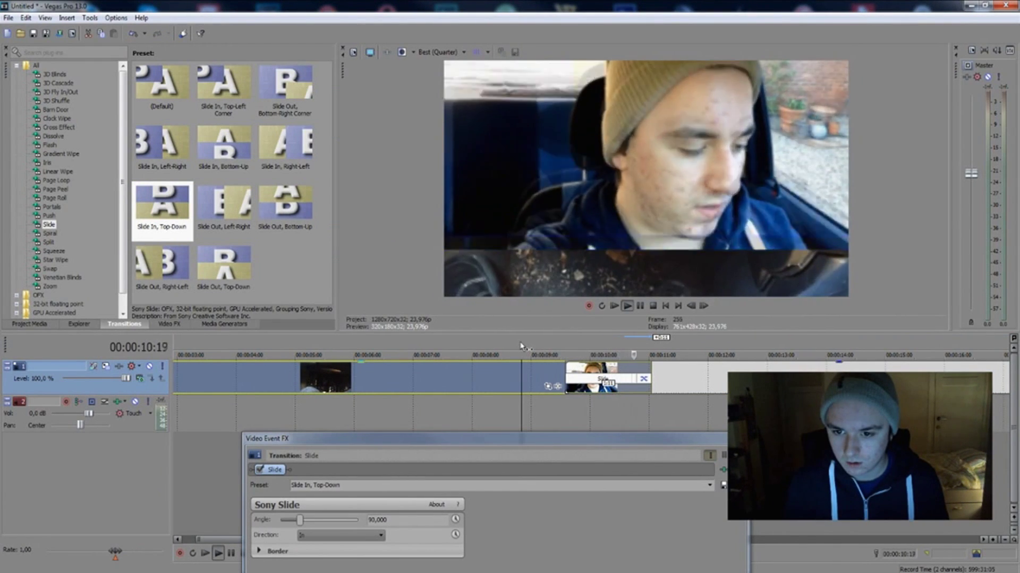
key(space)
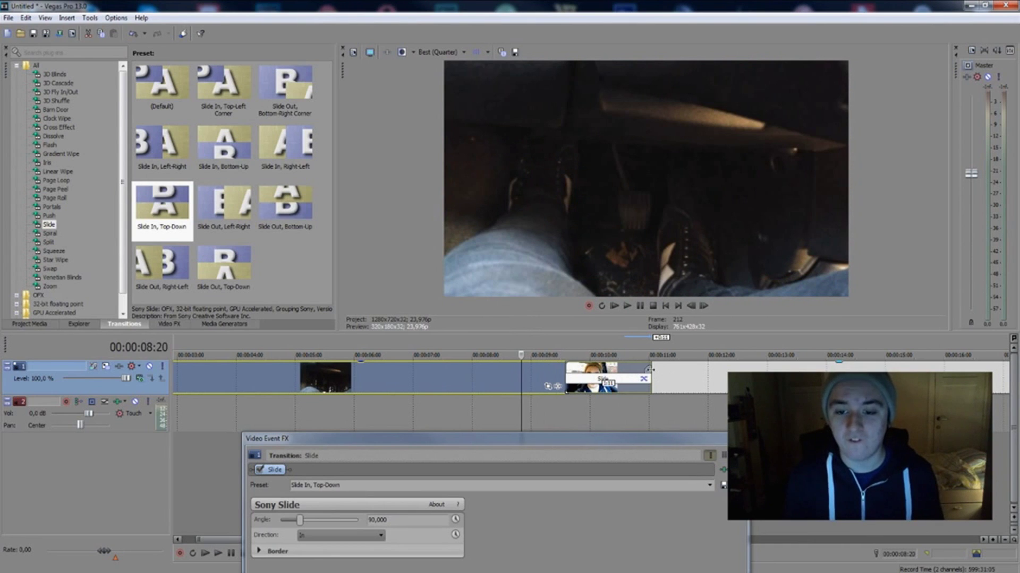
Step: Try a much longer overlap for the top-down Slide transition, shorten it to under one second and play through it
drag(651, 370, 811, 370)
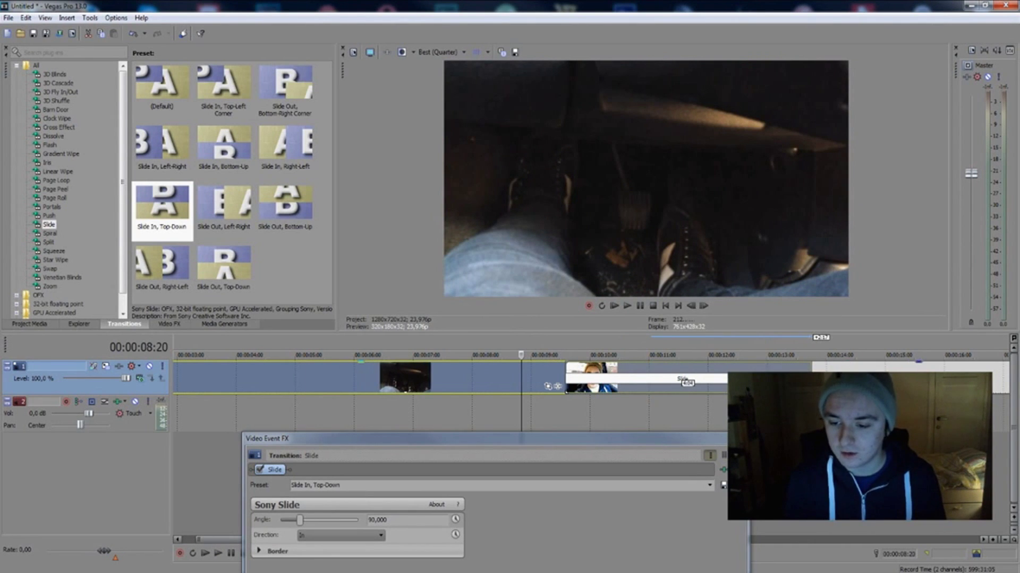
key(space)
click(542, 353)
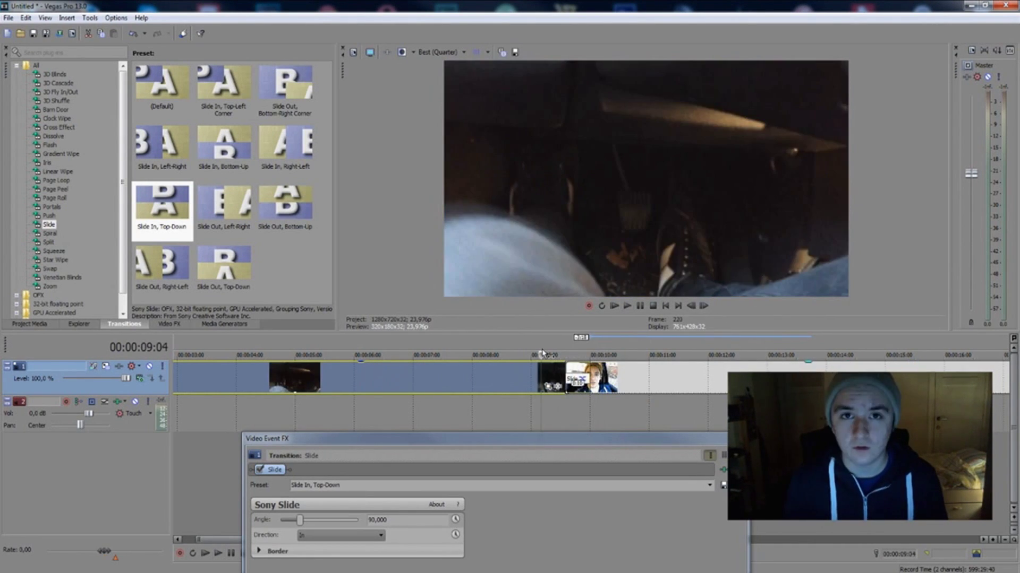
key(space)
key(space)
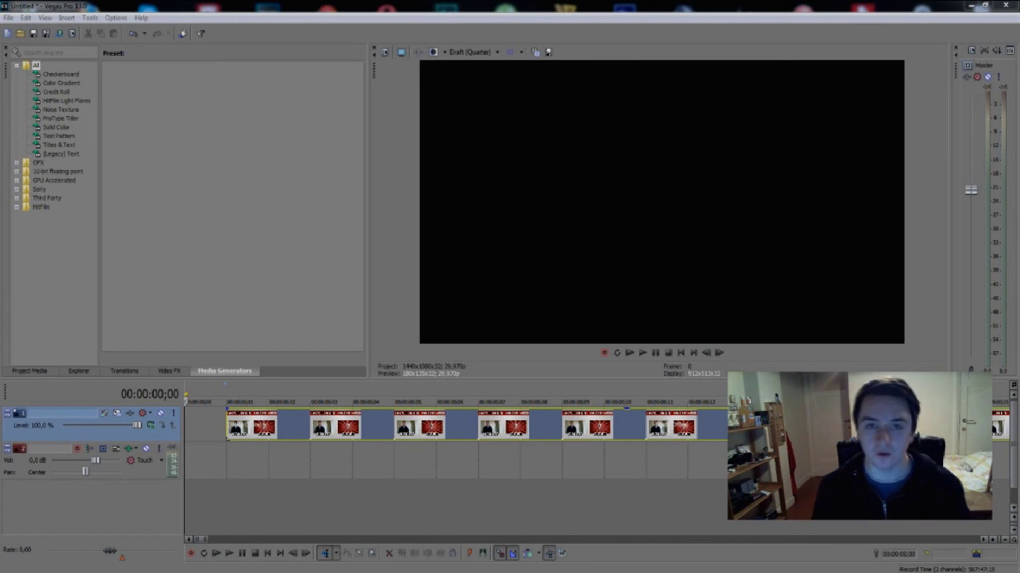
Step: Place the playhead at 00:00:00;03 in the outro clip and set the preview quality to Preview (Full)
click(310, 457)
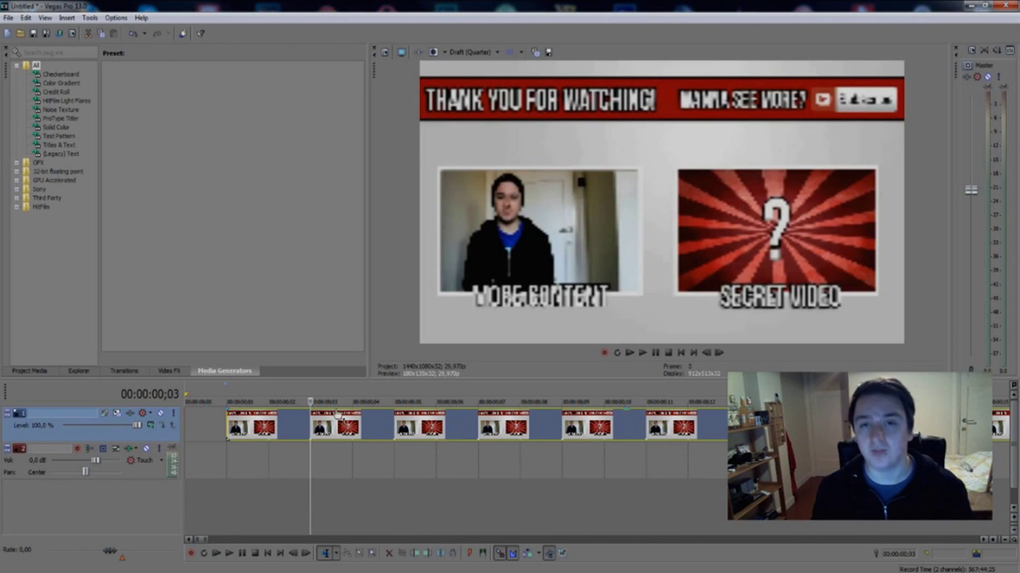
click(497, 52)
mouse_move(473, 81)
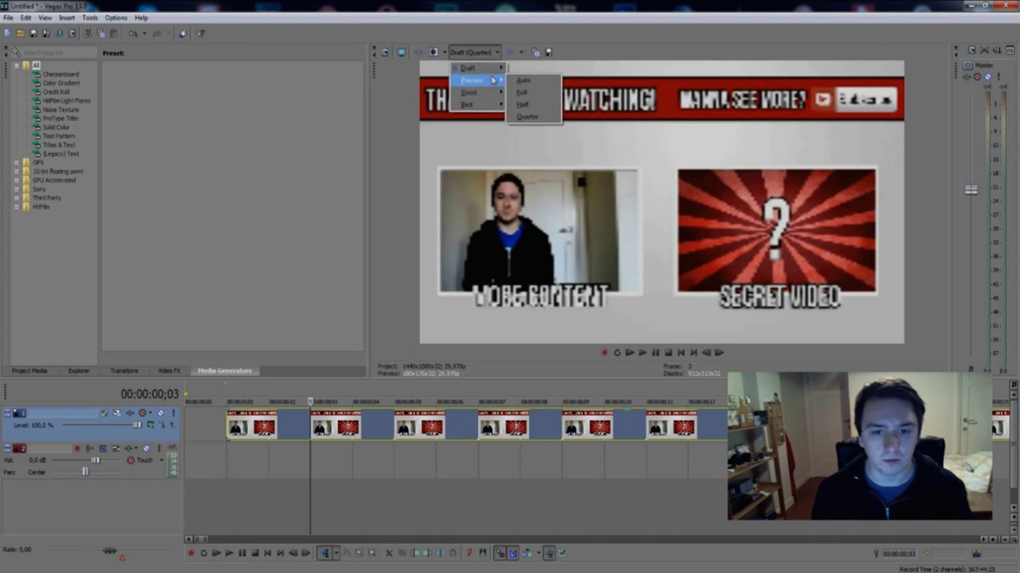
click(531, 92)
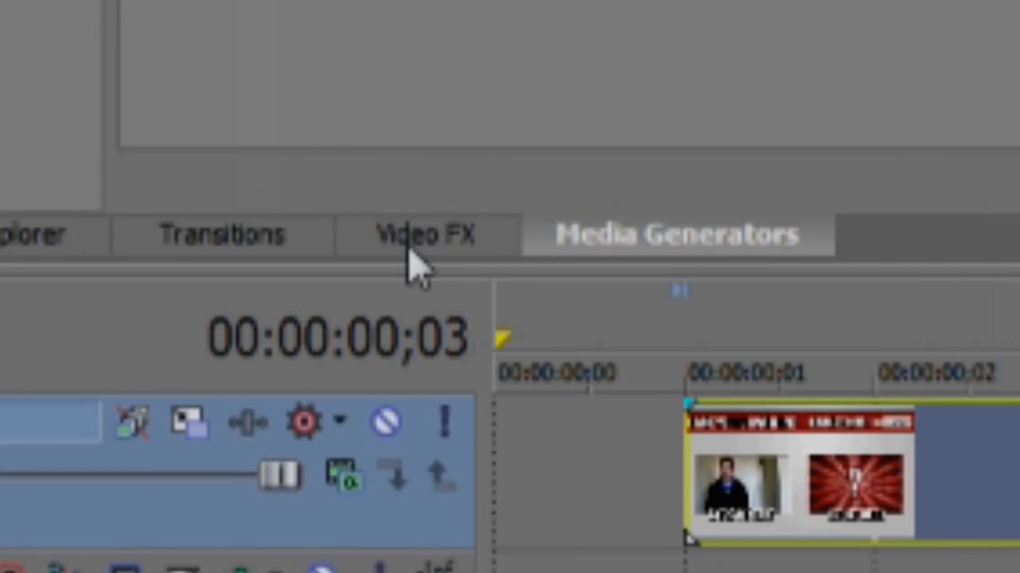
Step: Add the Color Corrector video effect to the outro clip and look through its available presets
click(167, 372)
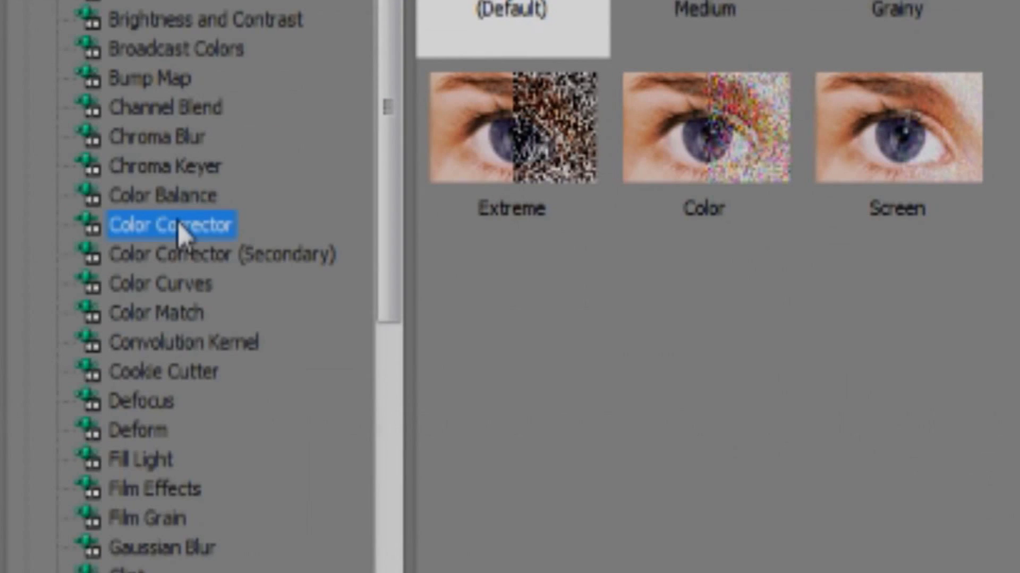
drag(66, 172, 459, 425)
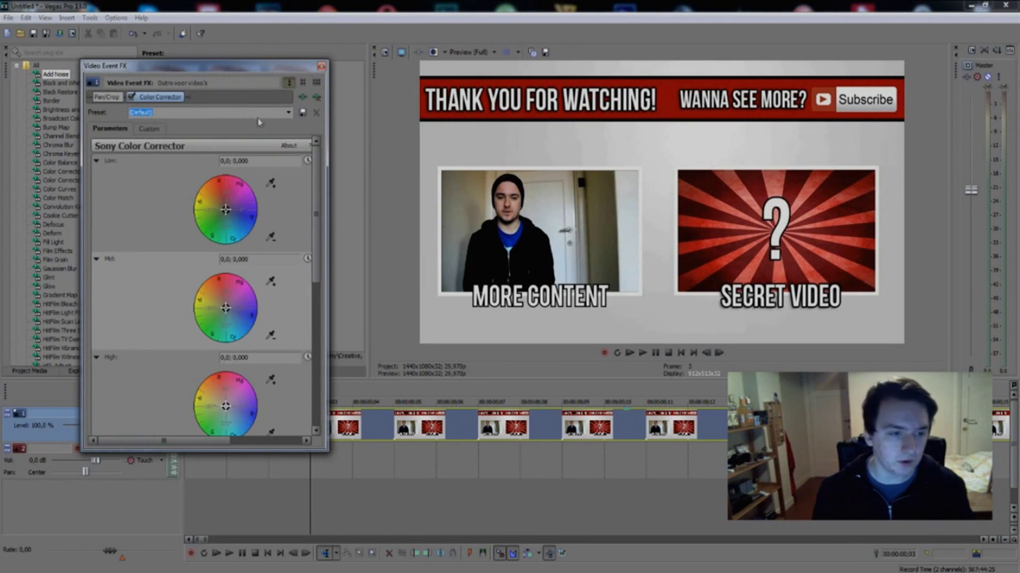
click(288, 112)
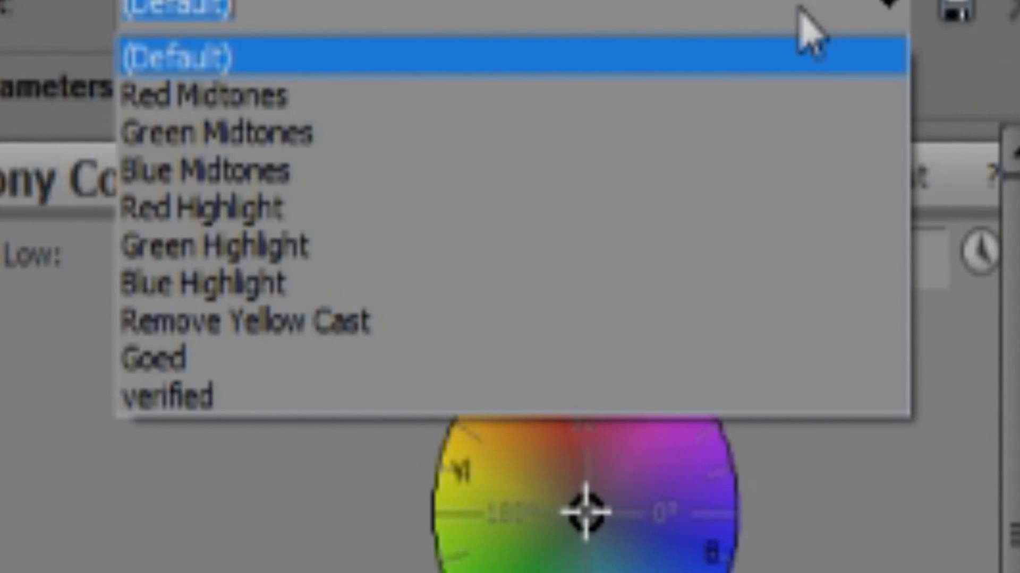
click(888, 10)
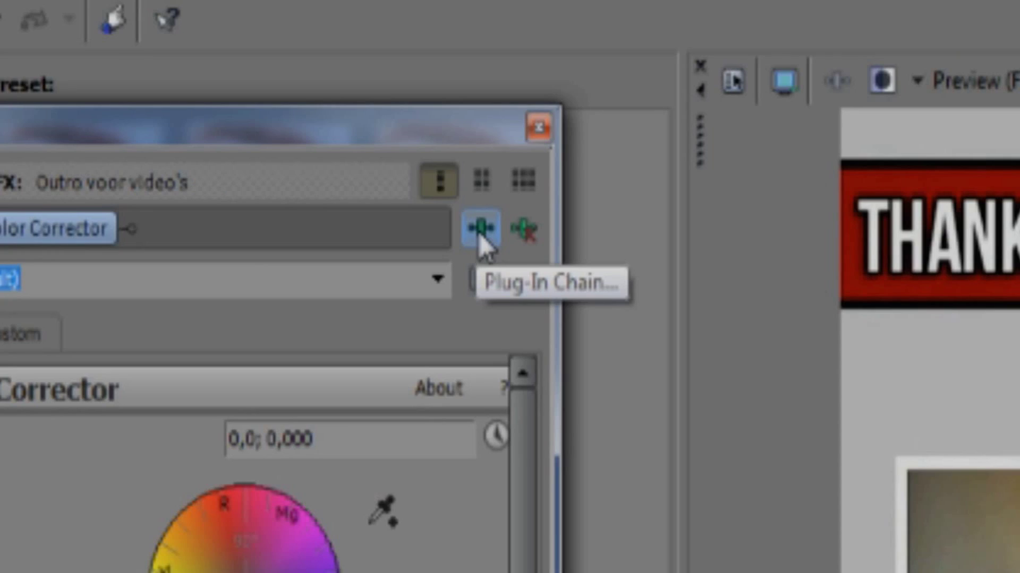
Step: Browse the Filter Packages in the outro clip's plug-in chain, and slightly shift the Color Corrector's Low, Mid and High color wheels
click(481, 232)
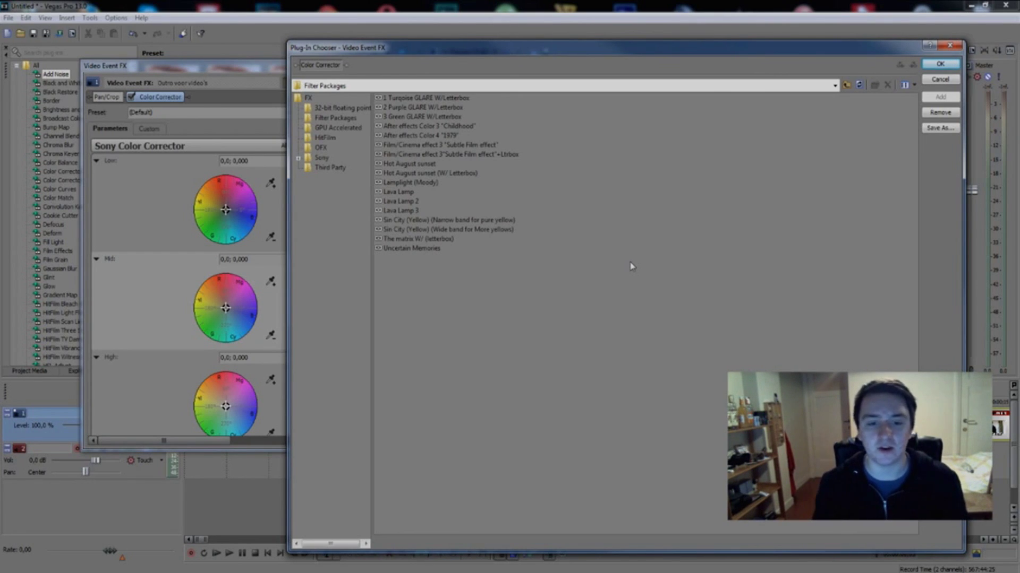
key(Escape)
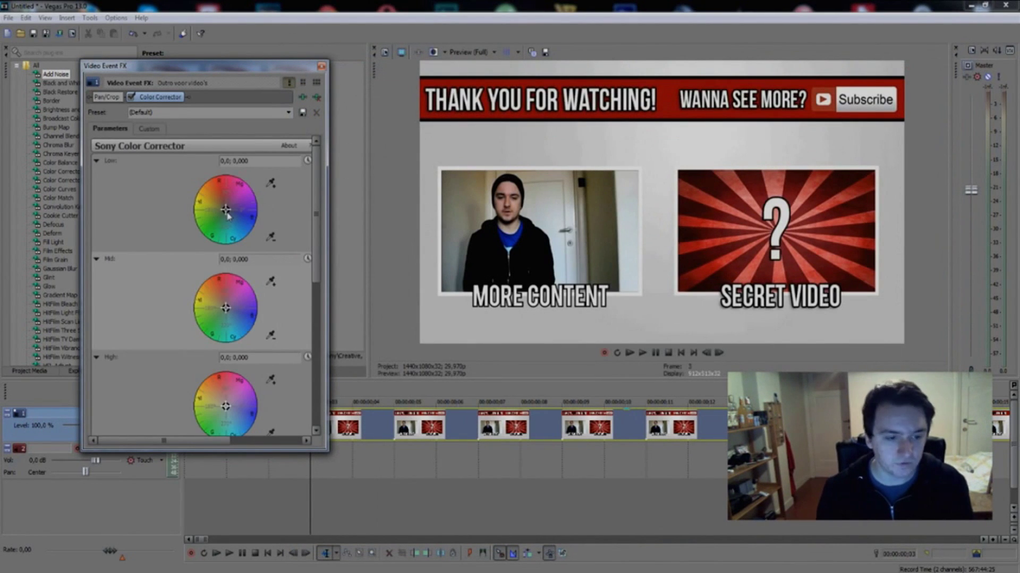
mouse_move(226, 211)
mouse_down()
mouse_move(252, 192)
mouse_move(229, 205)
mouse_move(196, 196)
mouse_move(226, 207)
mouse_up()
mouse_move(226, 309)
mouse_down()
mouse_move(246, 291)
mouse_move(257, 308)
mouse_move(233, 324)
mouse_move(191, 322)
mouse_move(192, 298)
mouse_move(222, 305)
mouse_up()
mouse_move(225, 406)
mouse_down()
mouse_move(197, 399)
mouse_move(226, 433)
mouse_move(250, 428)
mouse_move(258, 397)
mouse_move(225, 408)
mouse_up()
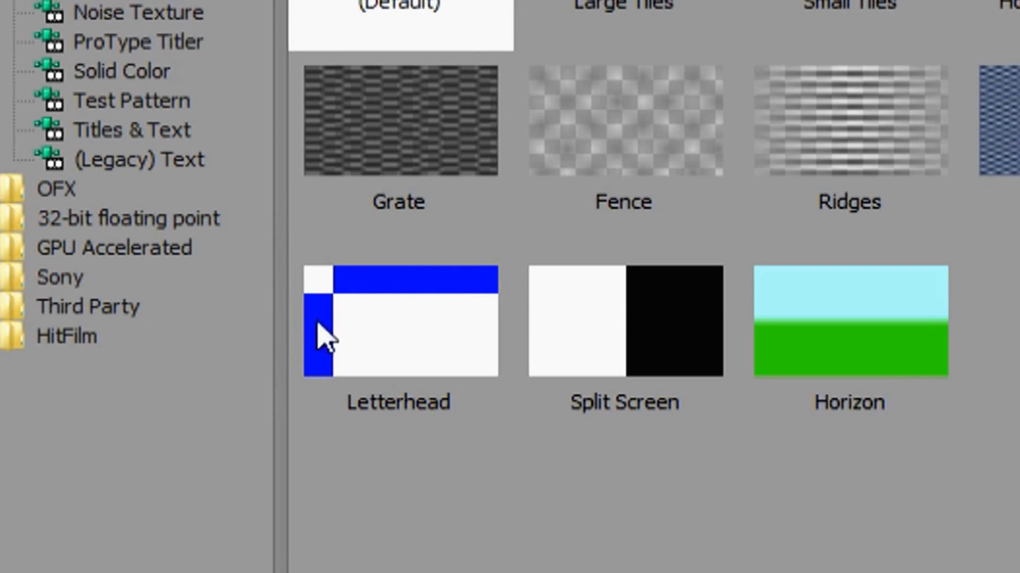
Step: Add a Titles & Text media event with the (Default) preset to the video track
click(121, 139)
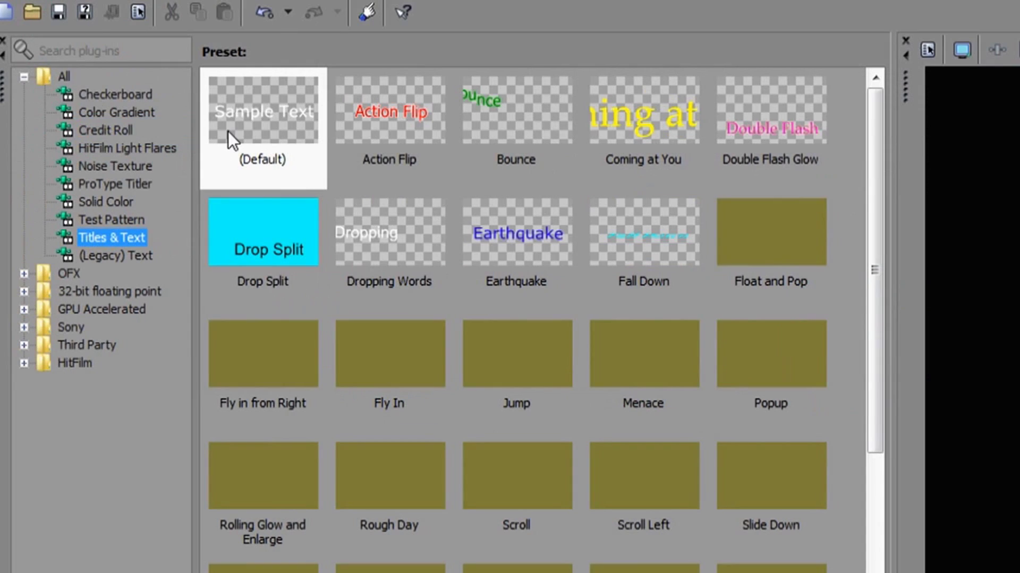
click(254, 113)
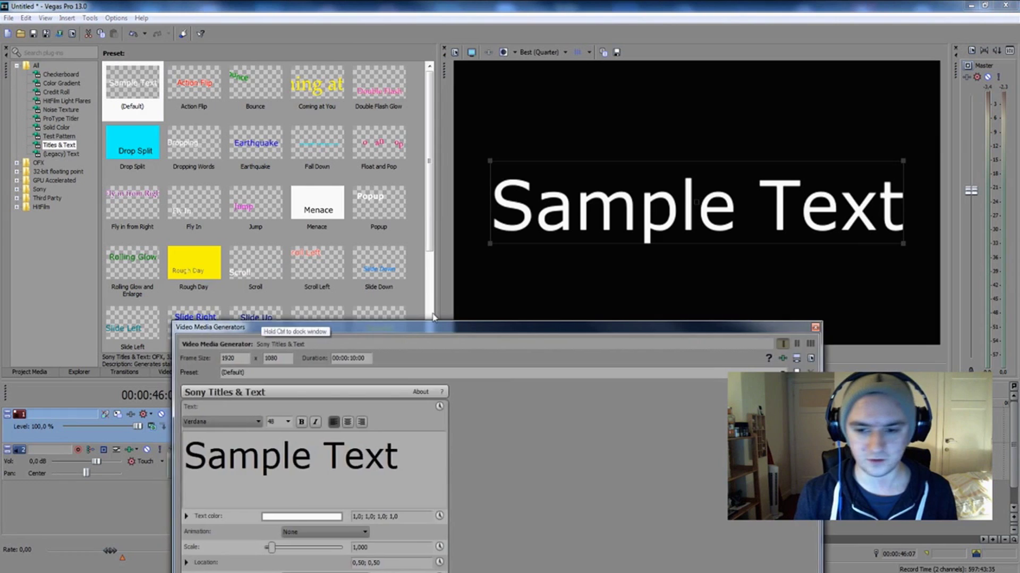
drag(325, 329, 451, 303)
Step: Replace the title's sample text with the channel name
double_click(513, 437)
key(ctrl+a)
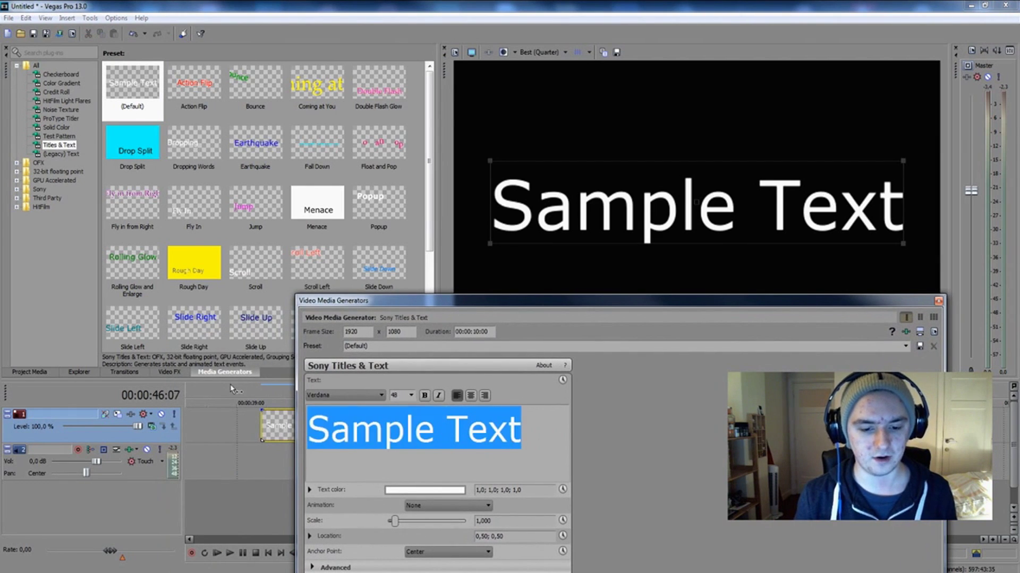
key(BackSpace)
text(JustAlexHalford)
Step: Set the font size of the whole title text to 36
key(ctrl+a)
click(411, 396)
click(412, 396)
click(412, 397)
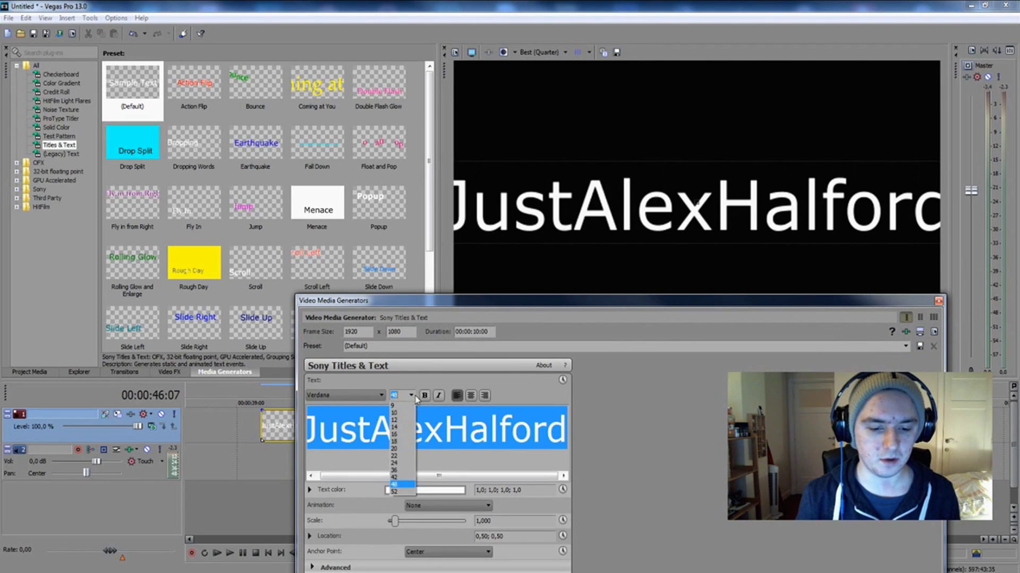
click(403, 471)
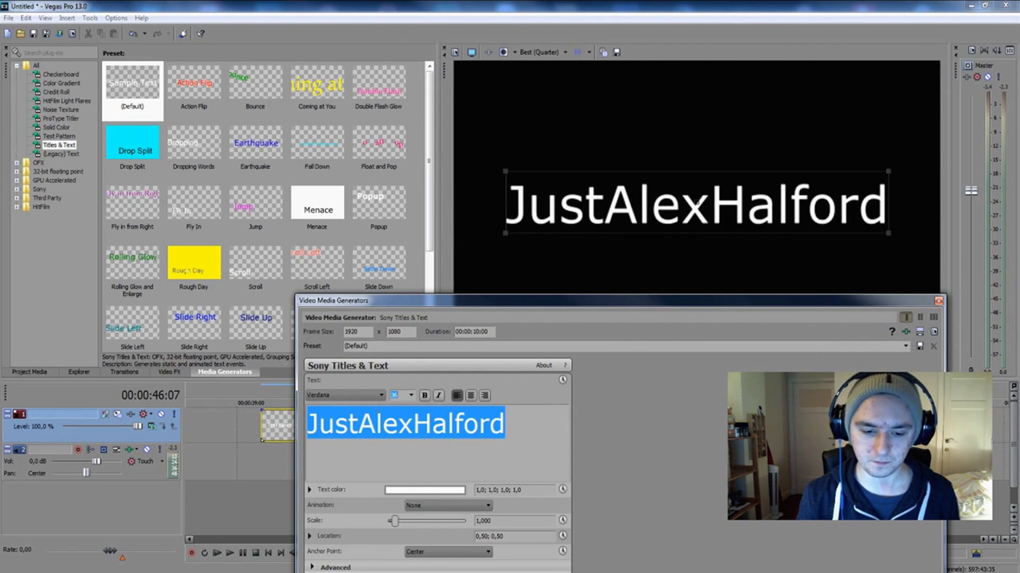
Step: Step through the title's fonts from Segoe UI Symbol past Symbol, and keep the serif font that follows it
click(374, 396)
click(350, 218)
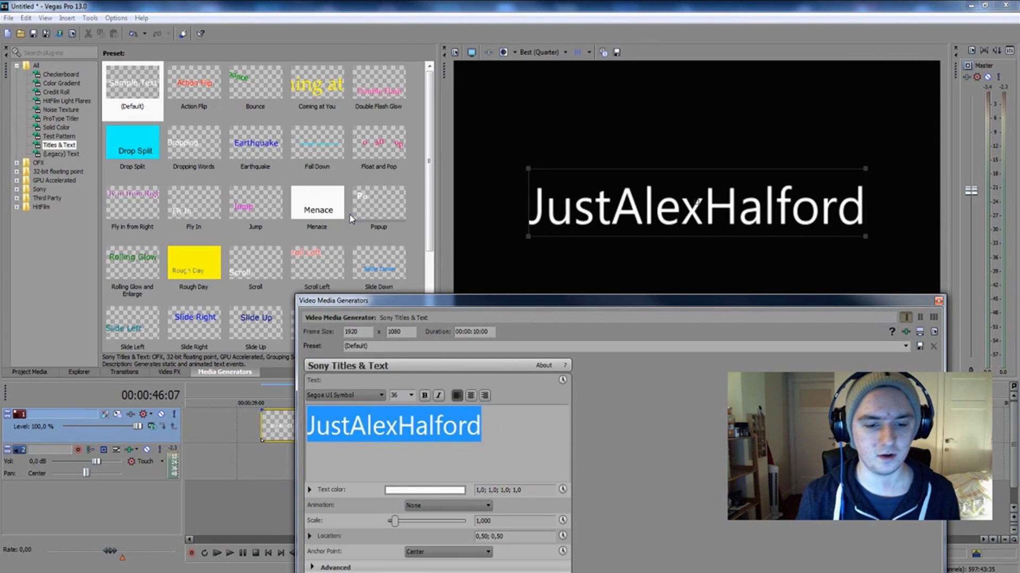
key(Down)
key(Down)
key(Down)
key(Down)
key(Down)
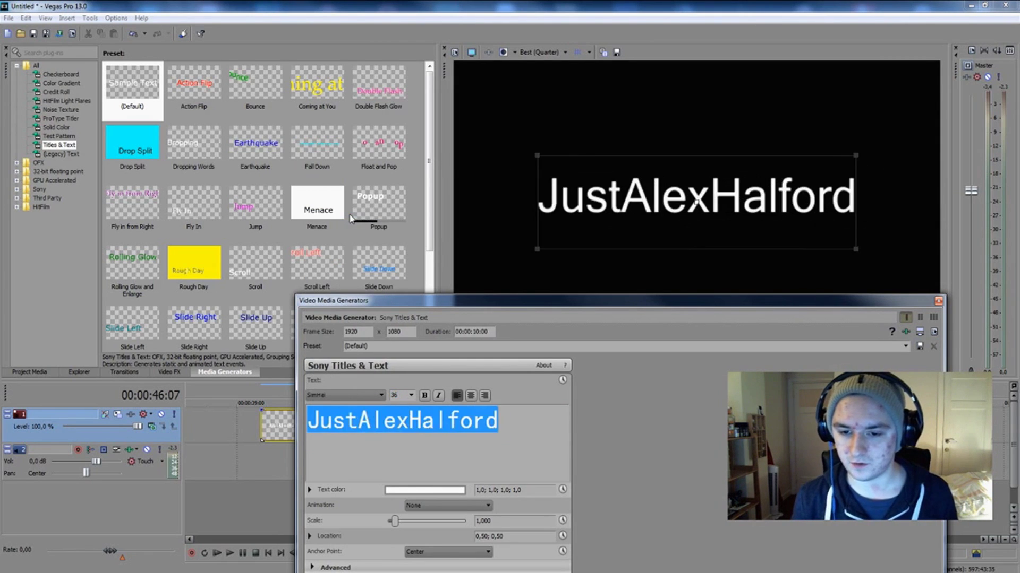
key(Down)
key(Down)
key(Down)
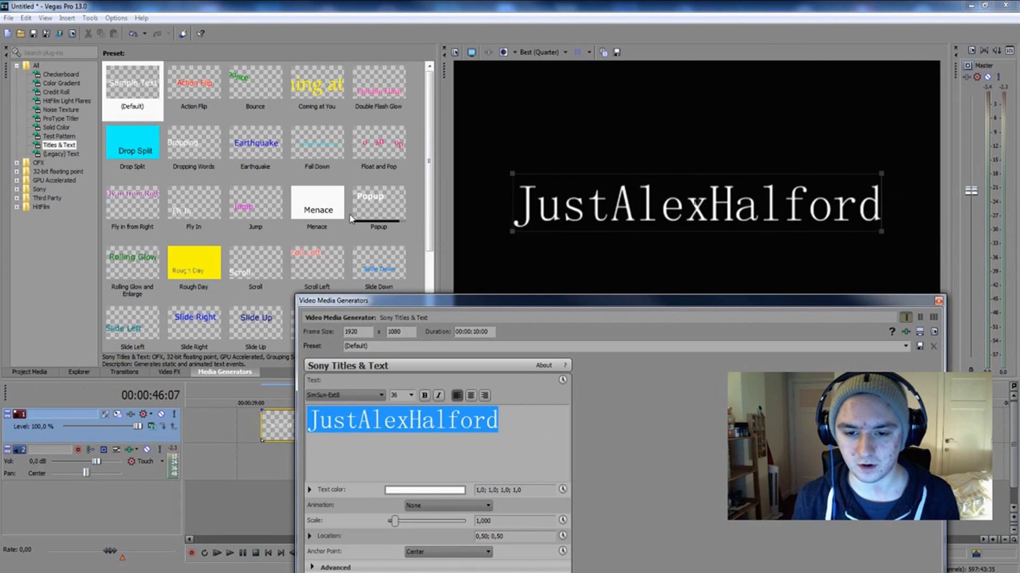
key(Down)
key(Down)
key(Down)
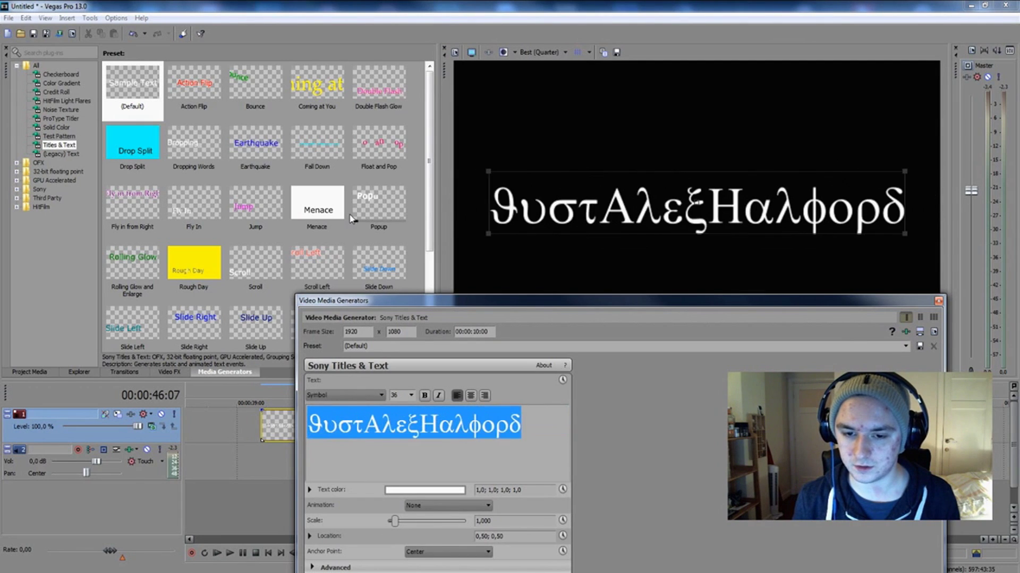
key(Down)
click(938, 301)
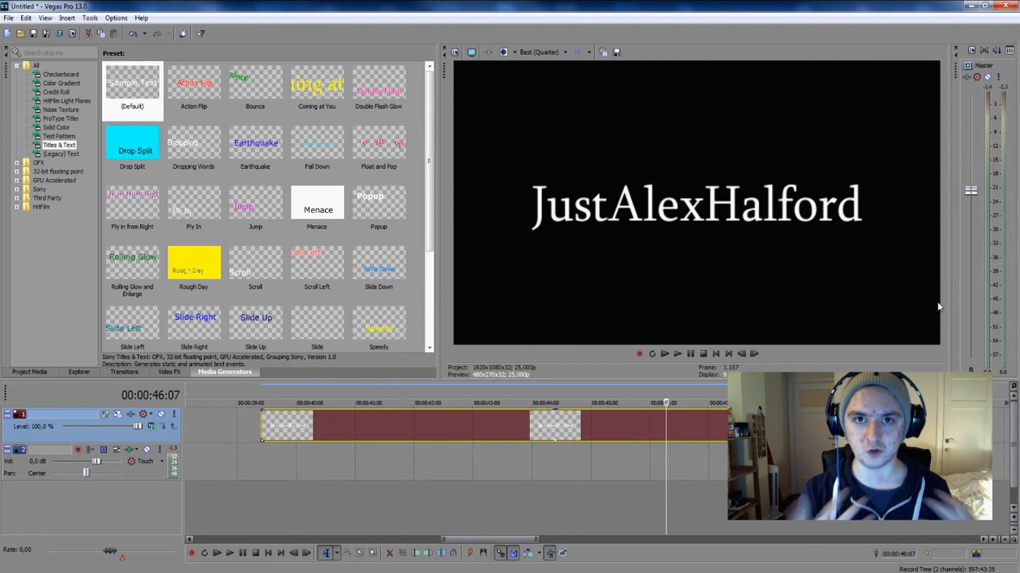
Step: Apply the Zoom transition's (Default) preset to the beginning of the title event at the start of the timeline
key(ctrl+Home)
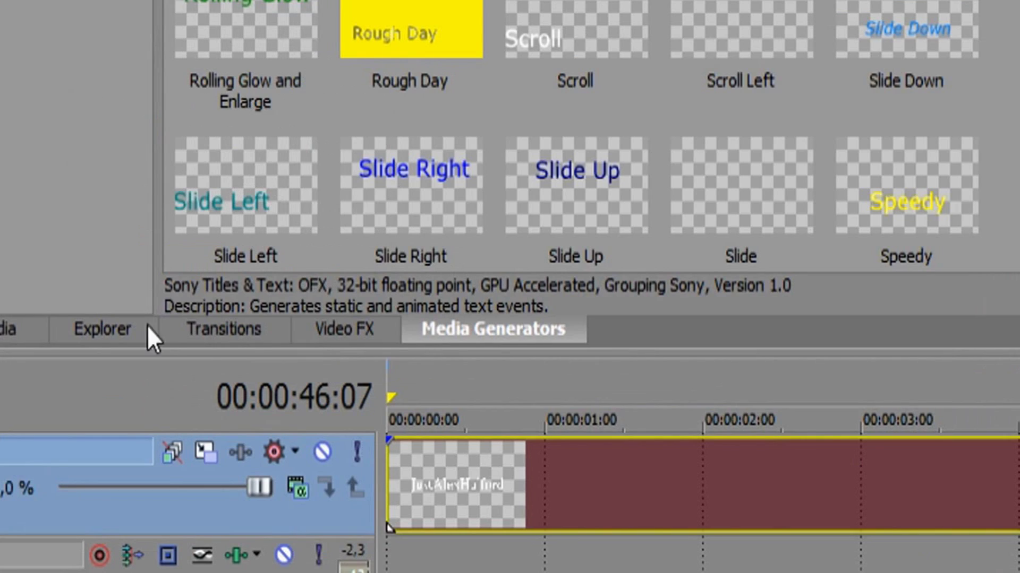
click(114, 372)
click(53, 283)
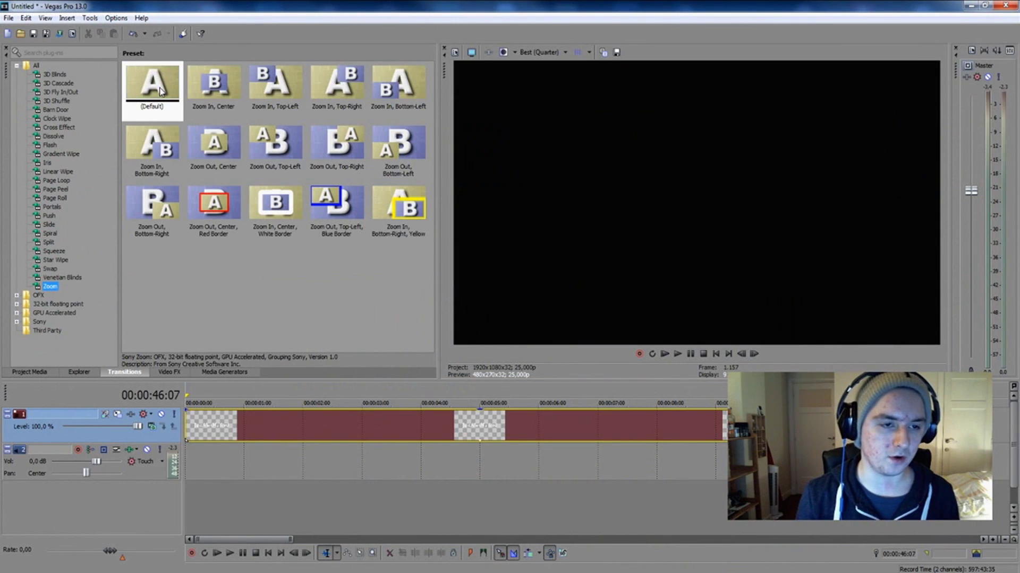
drag(159, 90, 190, 393)
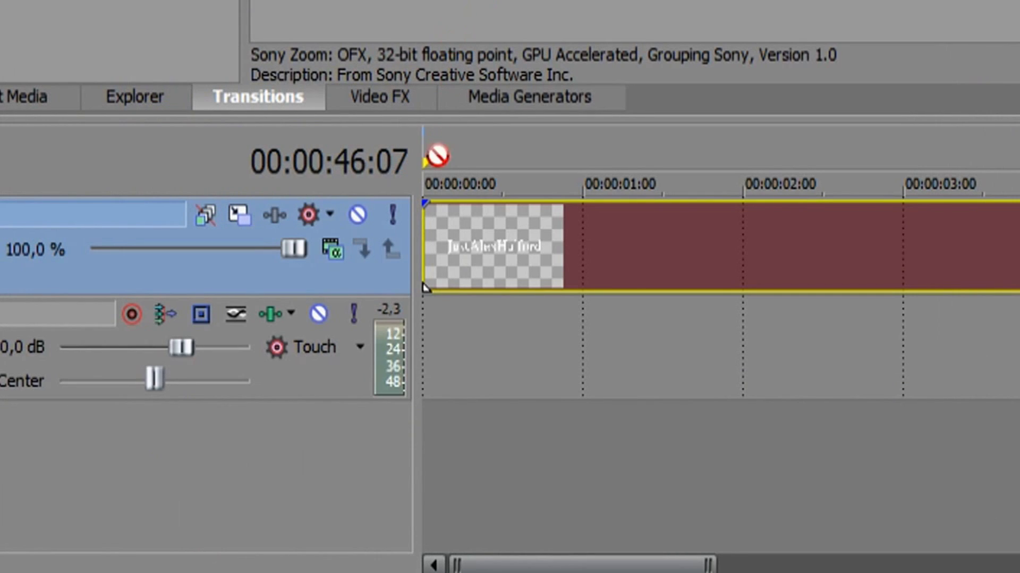
drag(437, 156, 420, 227)
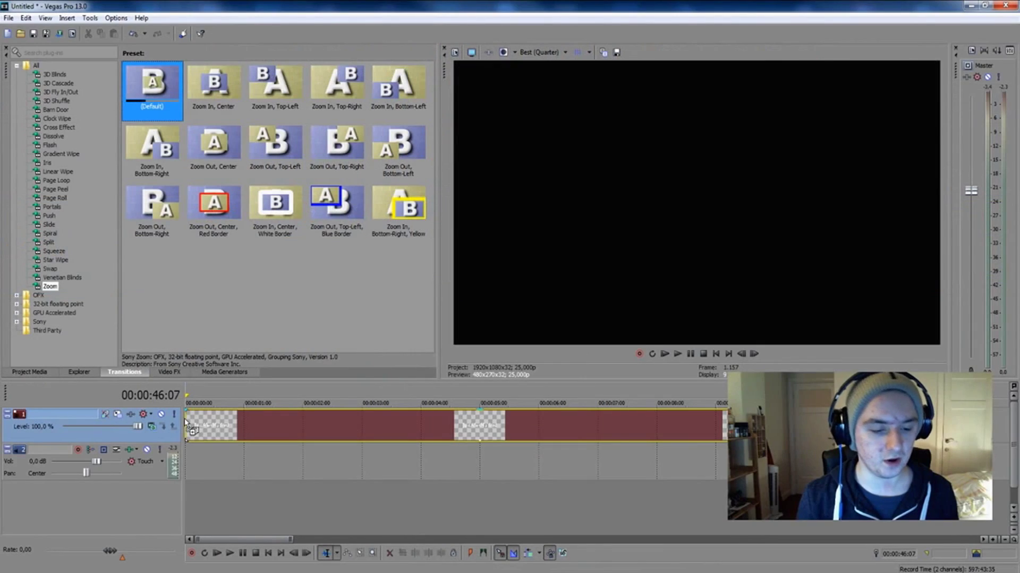
drag(186, 422, 186, 422)
Step: Try a longer Zoom transition on the title with playback, and shorten it to about seven frames
click(208, 392)
scroll(262, 399, up, 5)
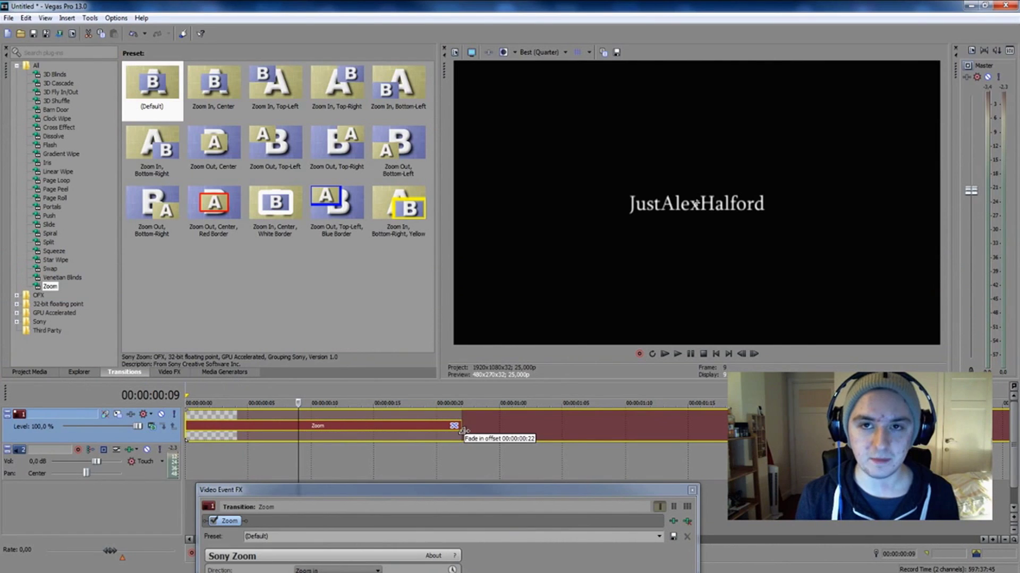
drag(464, 431, 687, 427)
click(717, 354)
key(space)
key(space)
drag(686, 427, 298, 426)
drag(304, 385, 283, 386)
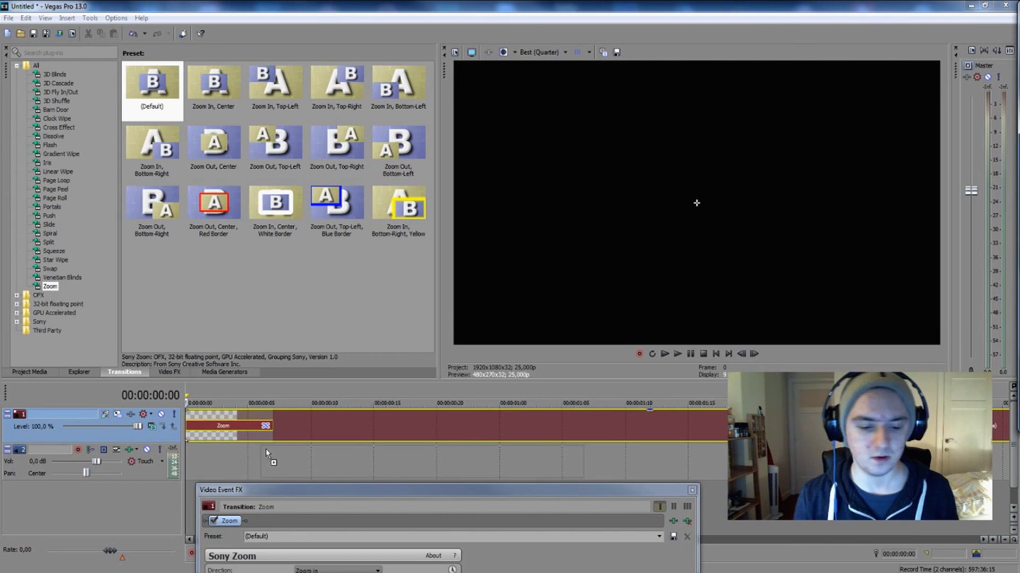
Step: Place a short sound clip on the audio track and align its waveform onset with the Zoom transition's end at 00:00:00:07
drag(269, 472, 271, 466)
click(256, 463)
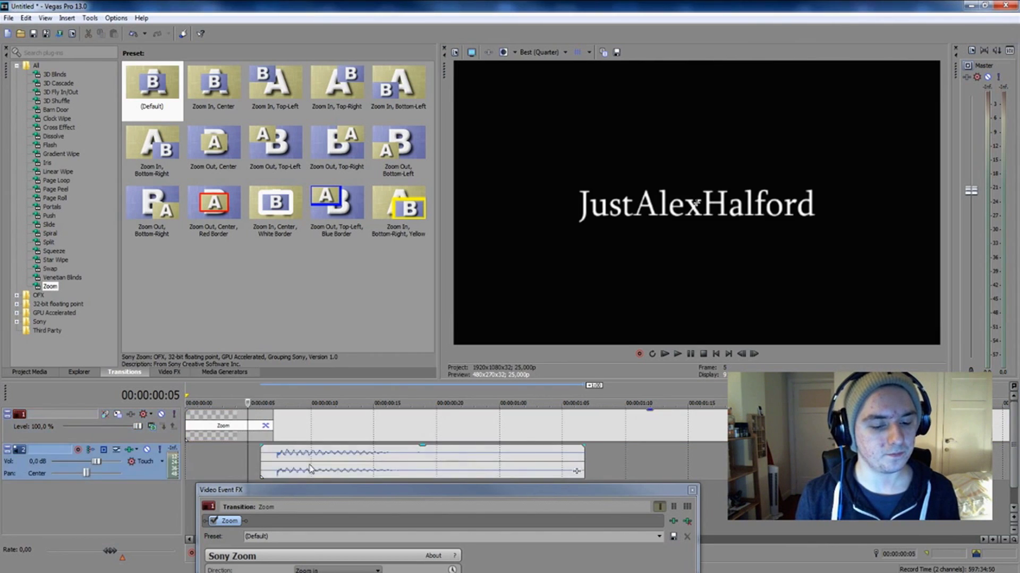
scroll(372, 451, up, 4)
click(448, 418)
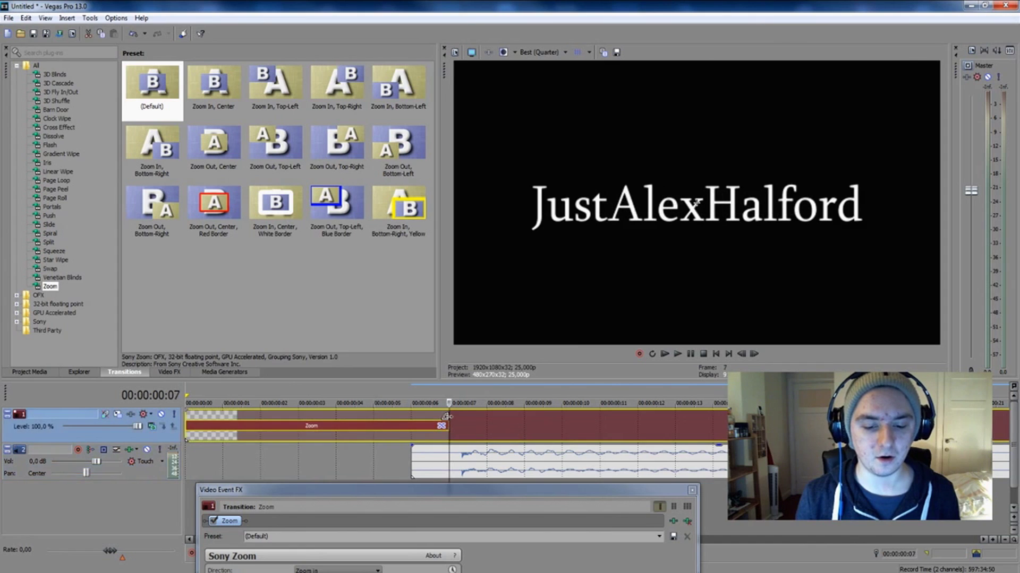
drag(610, 462, 597, 462)
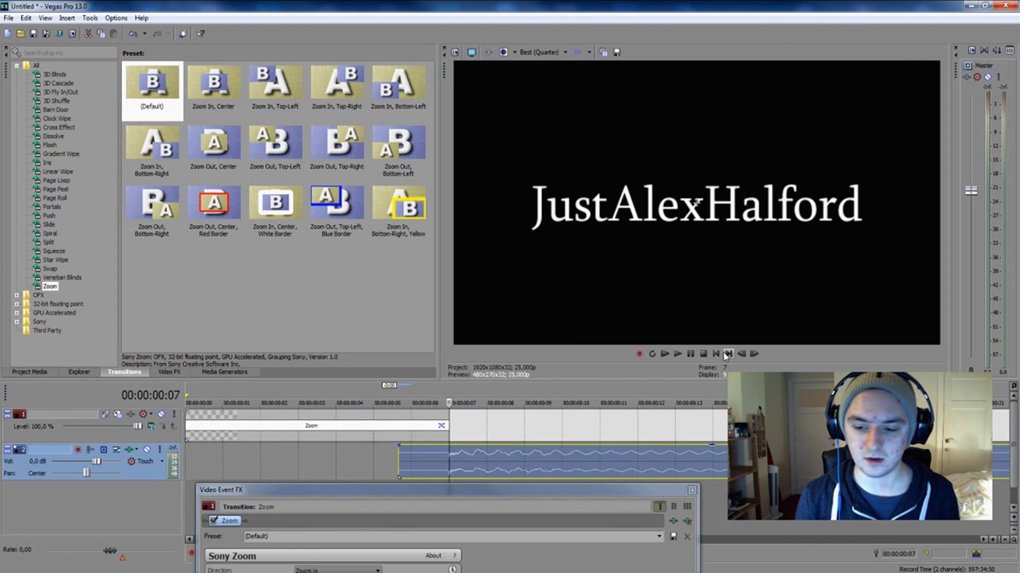
Step: Play the zooming title together with its sound clip from the start twice
click(664, 353)
key(space)
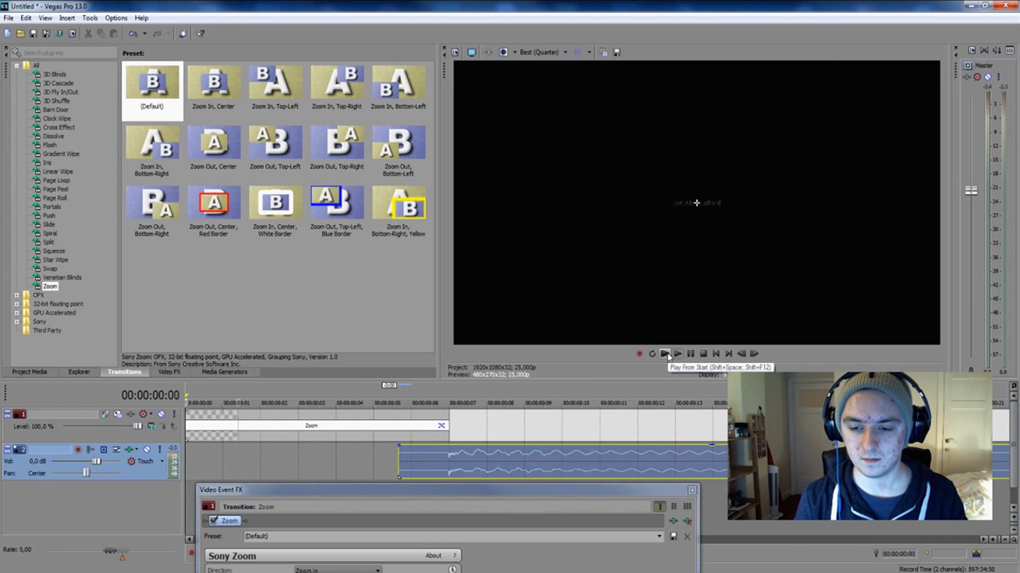
click(664, 354)
key(space)
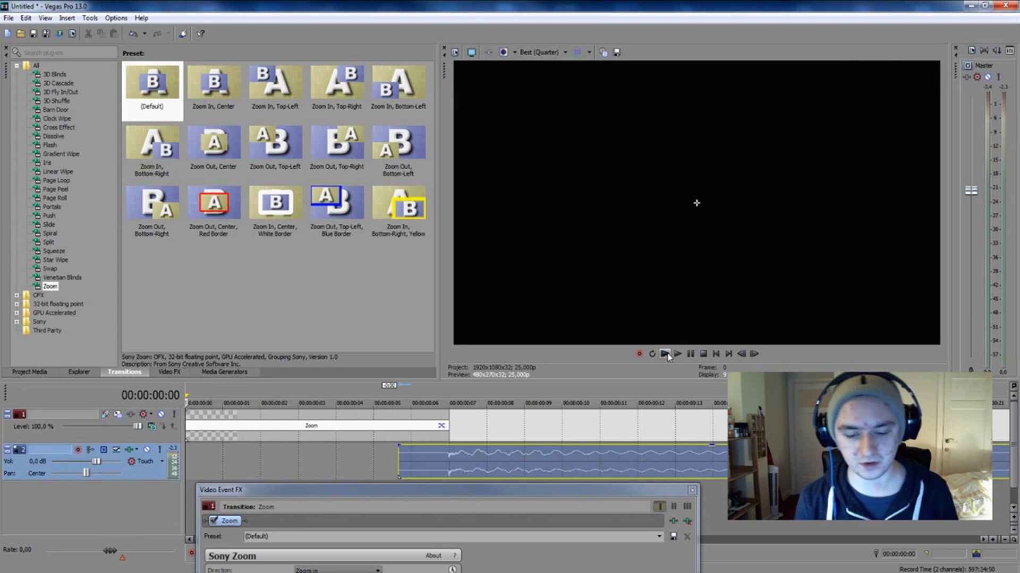
scroll(699, 466, down, 5)
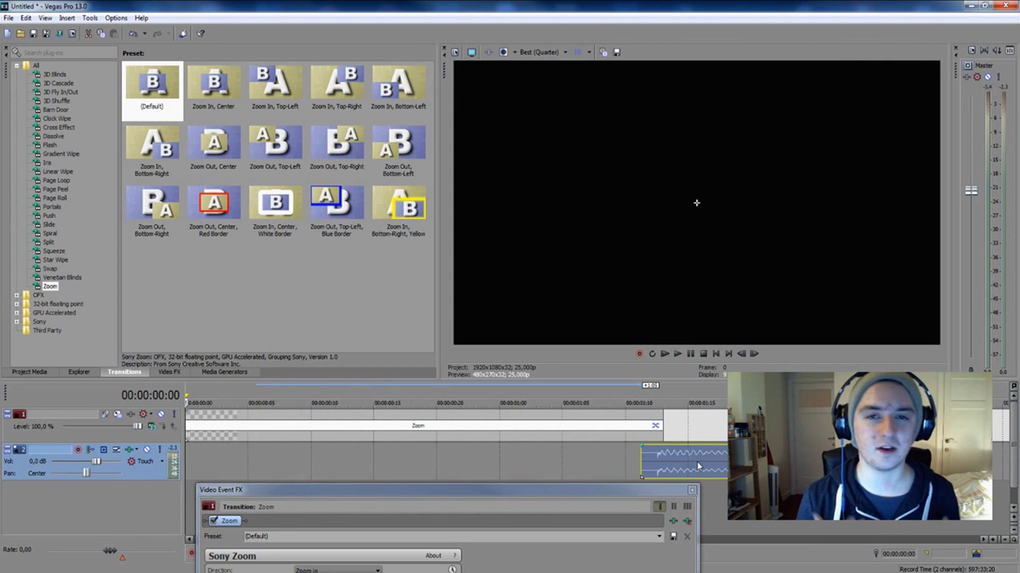